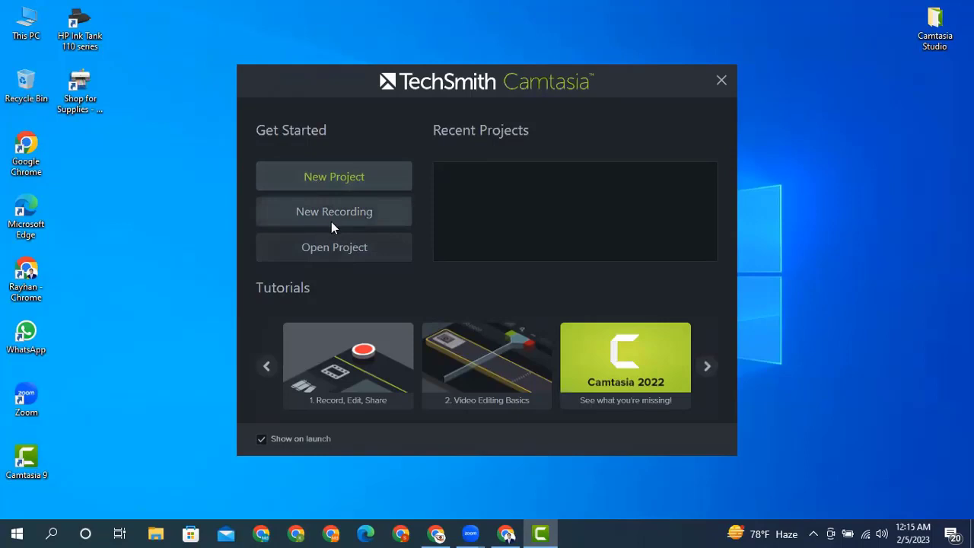
Step: Start a new project and import the Matrix, Hive Mind and Neural Network videos from the Downloads folder
{"action": "left_click", "coordinate": [345, 177]}
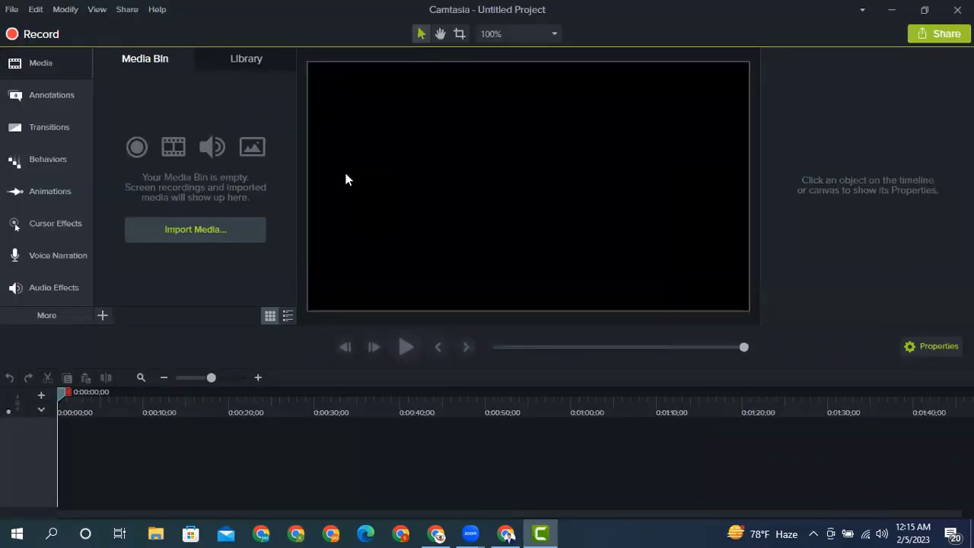
{"action": "left_click", "coordinate": [656, 369]}
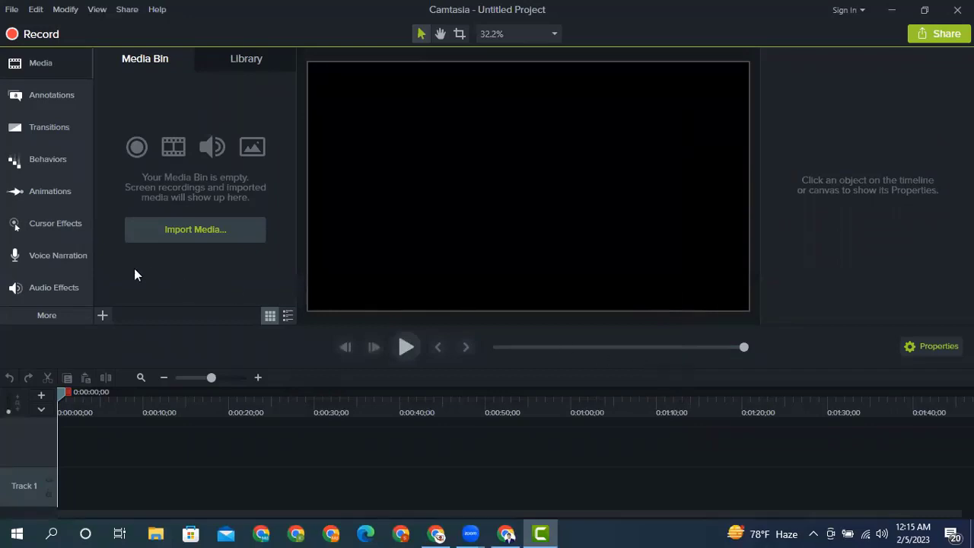
{"action": "left_click", "coordinate": [177, 234]}
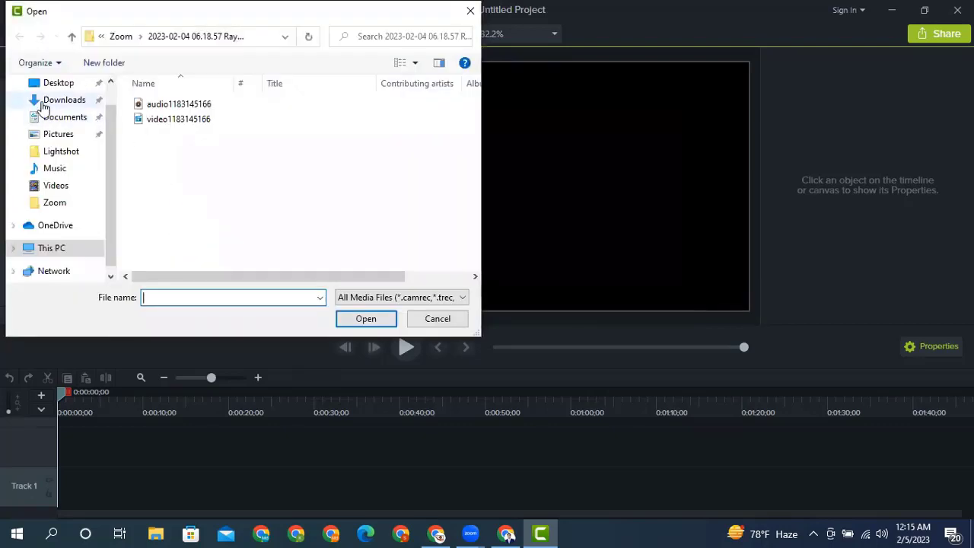
{"action": "left_click", "coordinate": [42, 106]}
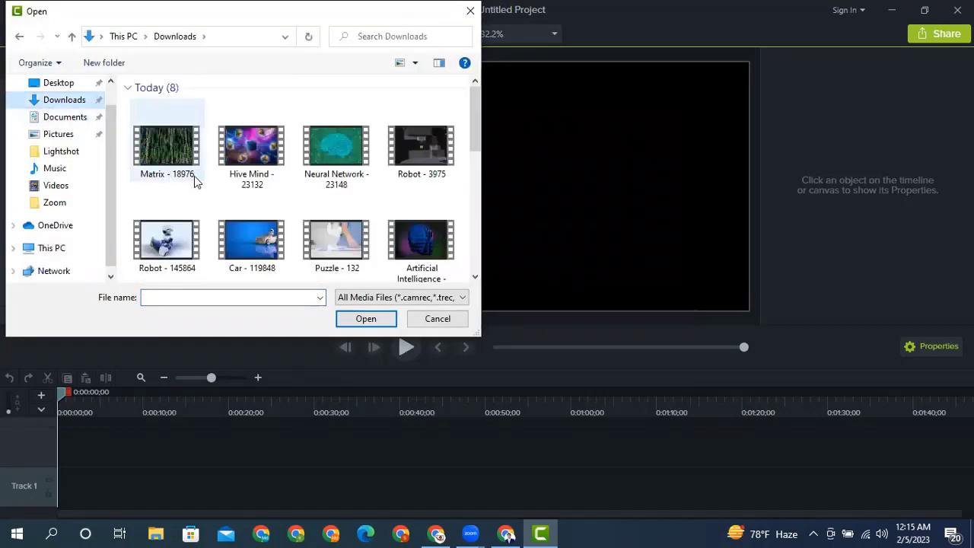
{"action": "left_click", "coordinate": [258, 166]}
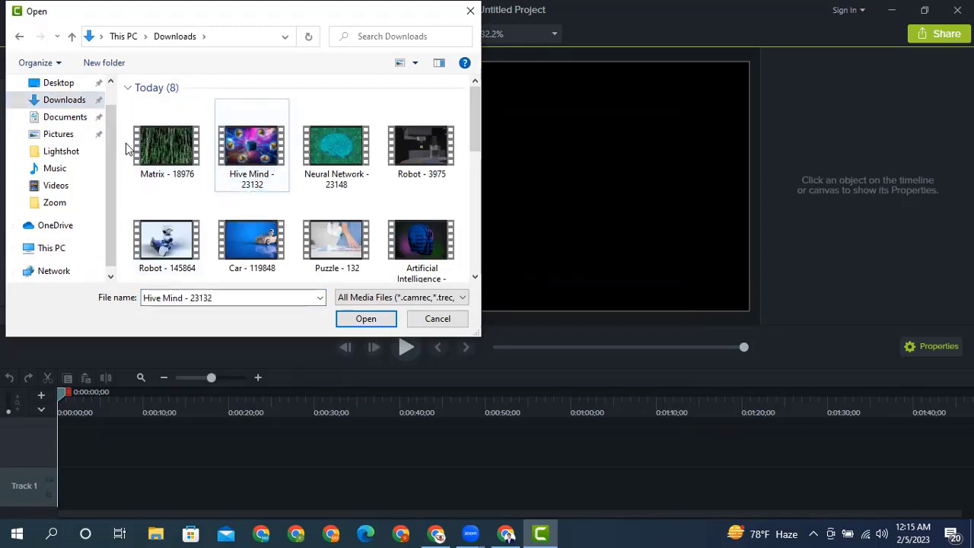
{"action": "left_click", "coordinate": [172, 153]}
{"action": "left_click", "coordinate": [347, 162], "text": "shift"}
{"action": "left_click", "coordinate": [356, 318]}
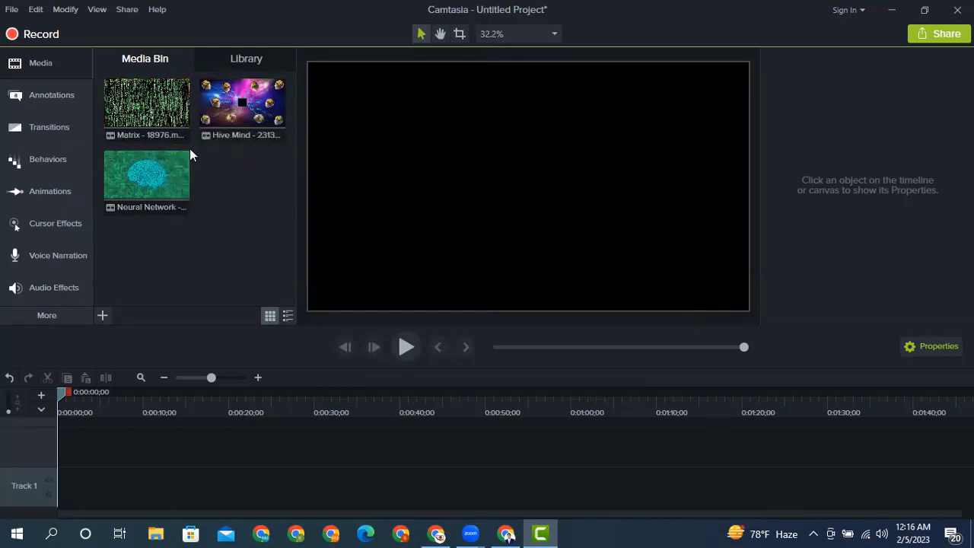
Step: Add all three imported videos one after another to Track 1 of the timeline
{"action": "left_click_drag", "start_coordinate": [253, 205], "coordinate": [168, 114]}
{"action": "right_click", "coordinate": [182, 131]}
{"action": "left_click", "coordinate": [181, 125]}
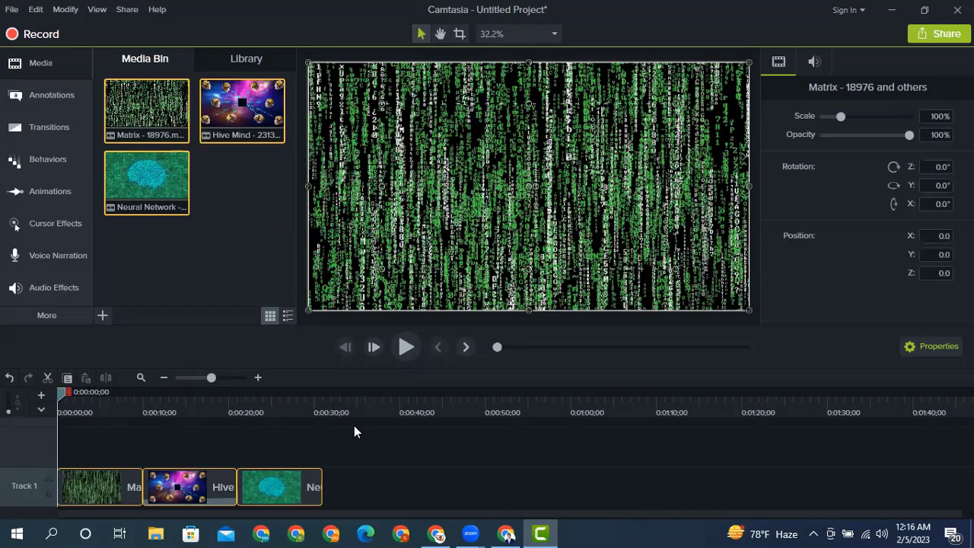
Step: Play the timeline up to the Hive Mind clip and enlarge that clip to 150% so it fills the canvas
{"action": "left_click", "coordinate": [406, 347]}
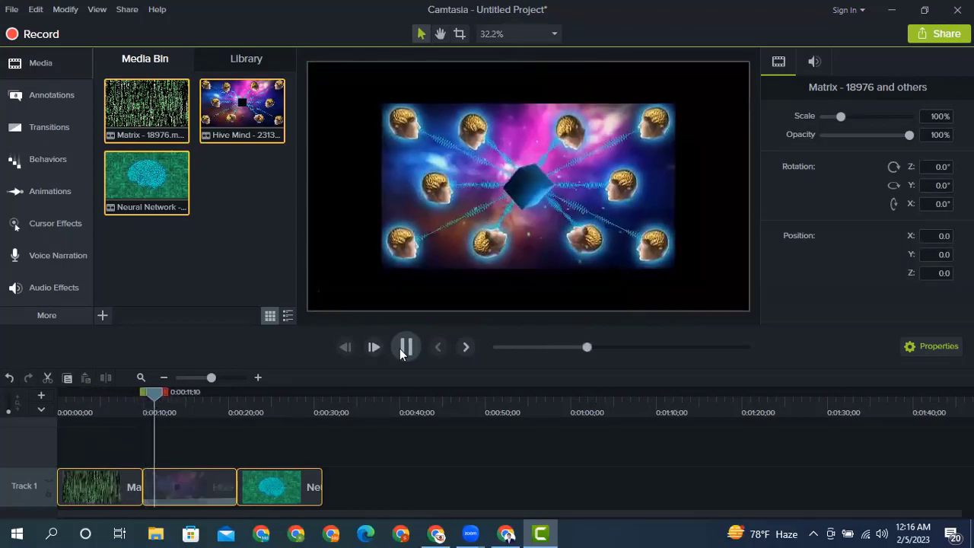
{"action": "left_click", "coordinate": [406, 347]}
{"action": "left_click", "coordinate": [427, 263]}
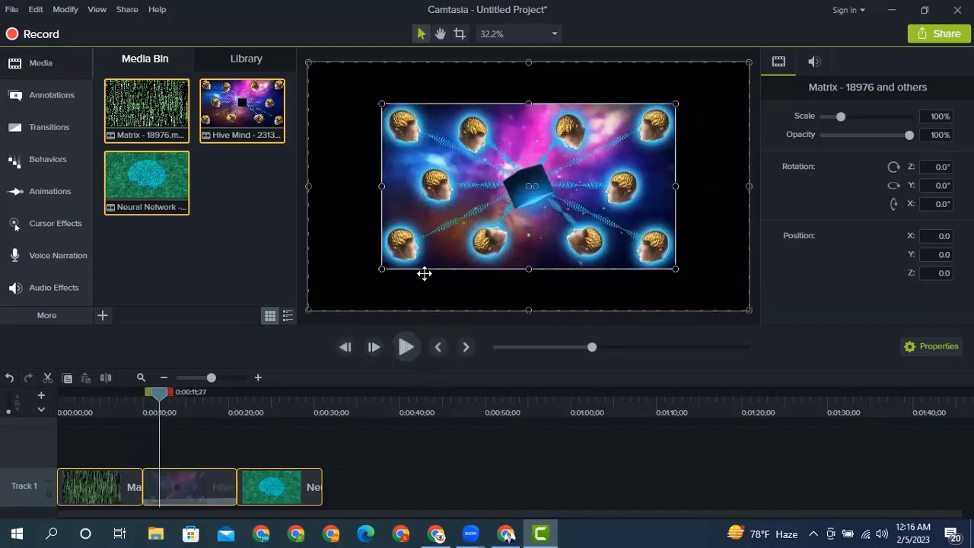
{"action": "left_click_drag", "start_coordinate": [382, 268], "coordinate": [310, 305]}
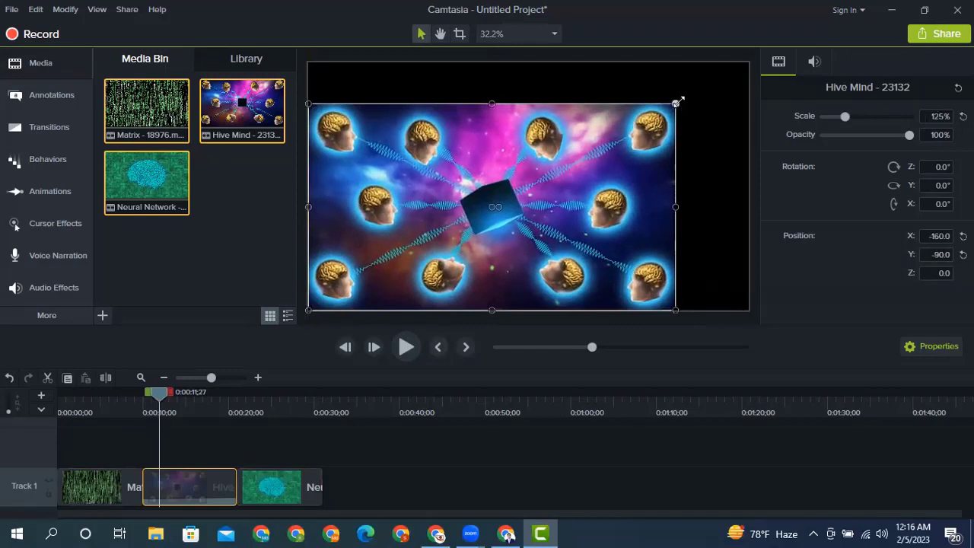
{"action": "left_click_drag", "start_coordinate": [677, 103], "coordinate": [749, 64]}
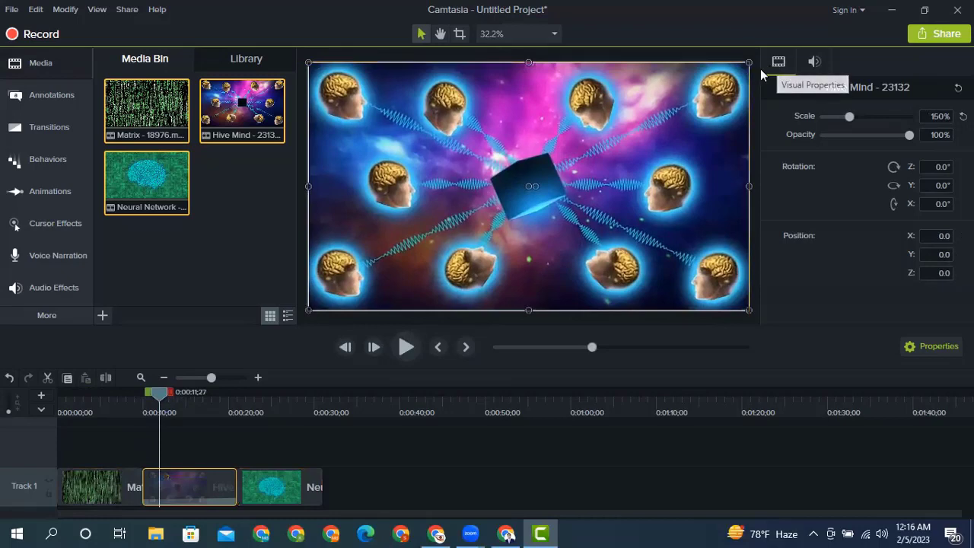
Step: Enlarge the Neural Network clip to 150% so it fills the canvas, and play it through
{"action": "left_click", "coordinate": [403, 347]}
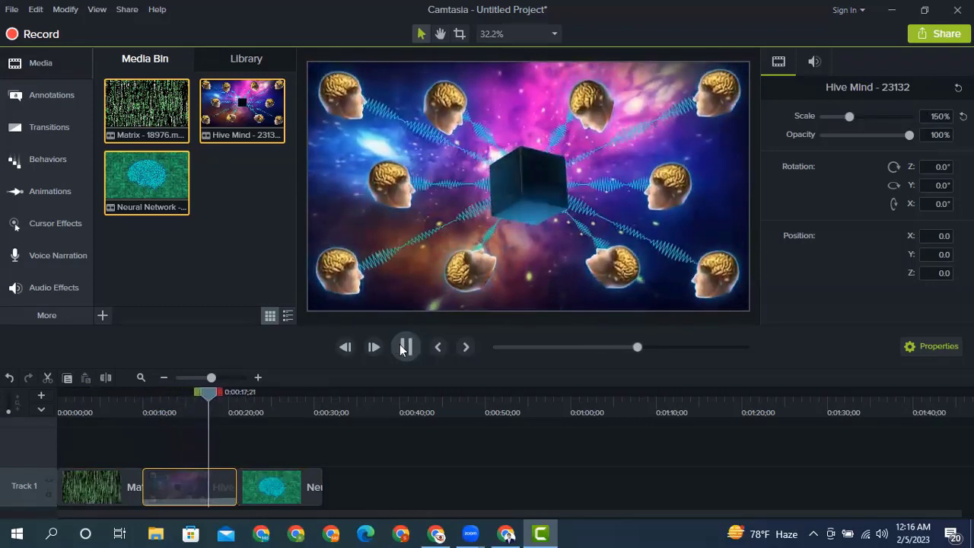
{"action": "left_click", "coordinate": [403, 347]}
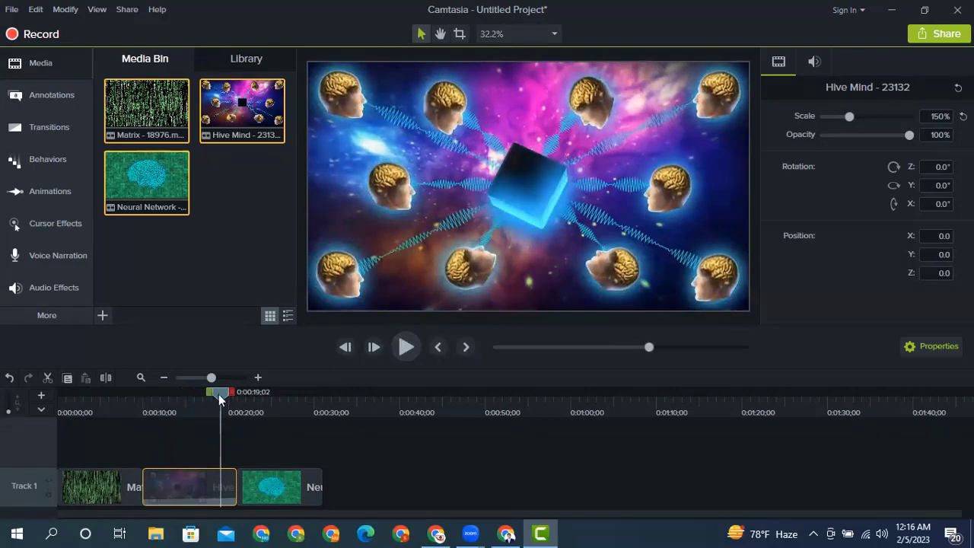
{"action": "left_click_drag", "start_coordinate": [224, 397], "coordinate": [248, 399]}
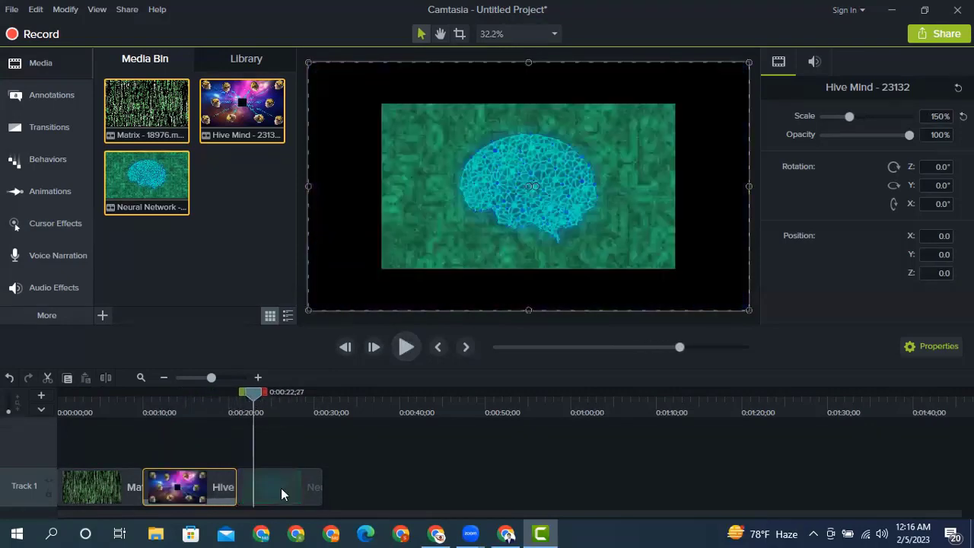
{"action": "left_click", "coordinate": [281, 493]}
{"action": "left_click_drag", "start_coordinate": [382, 269], "coordinate": [309, 309]}
{"action": "left_click_drag", "start_coordinate": [676, 103], "coordinate": [748, 69]}
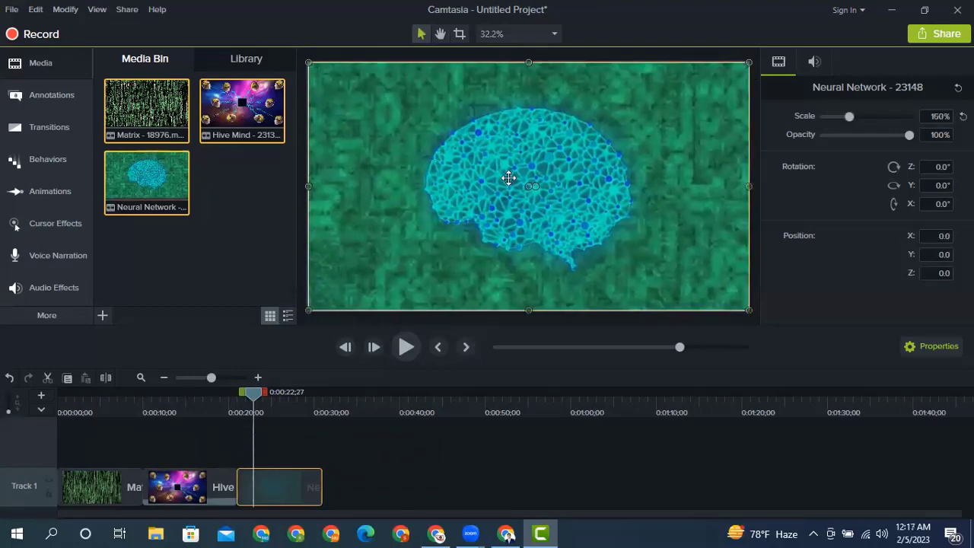
{"action": "left_click", "coordinate": [405, 347]}
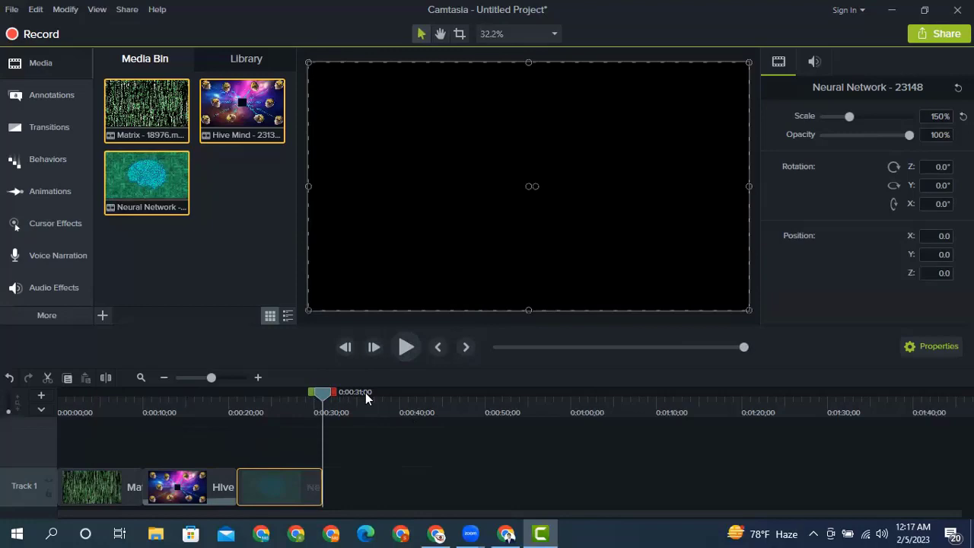
Step: Mute the Hive Mind clip by setting its audio gain to 0%, checking its playback before and after the change
{"action": "left_click", "coordinate": [318, 393]}
{"action": "left_click", "coordinate": [170, 401]}
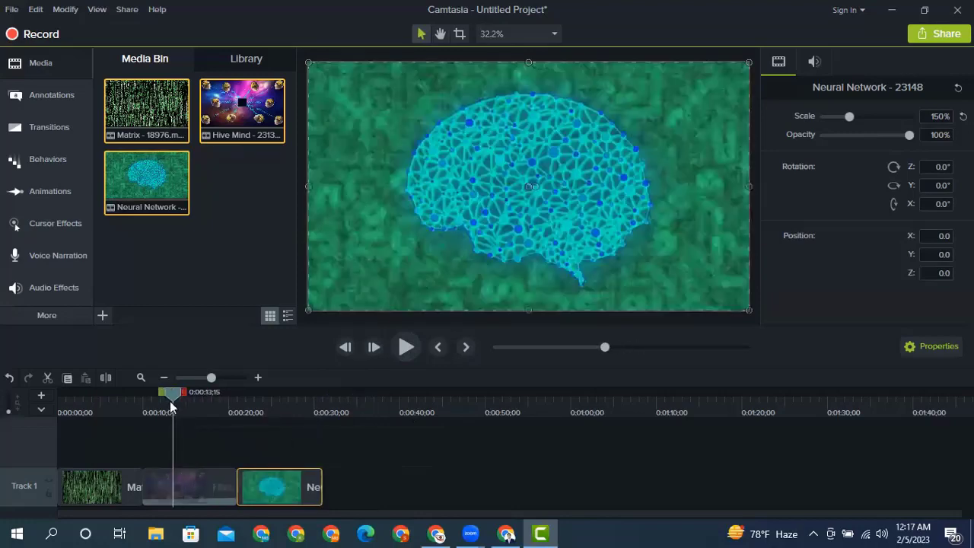
{"action": "left_click", "coordinate": [399, 347]}
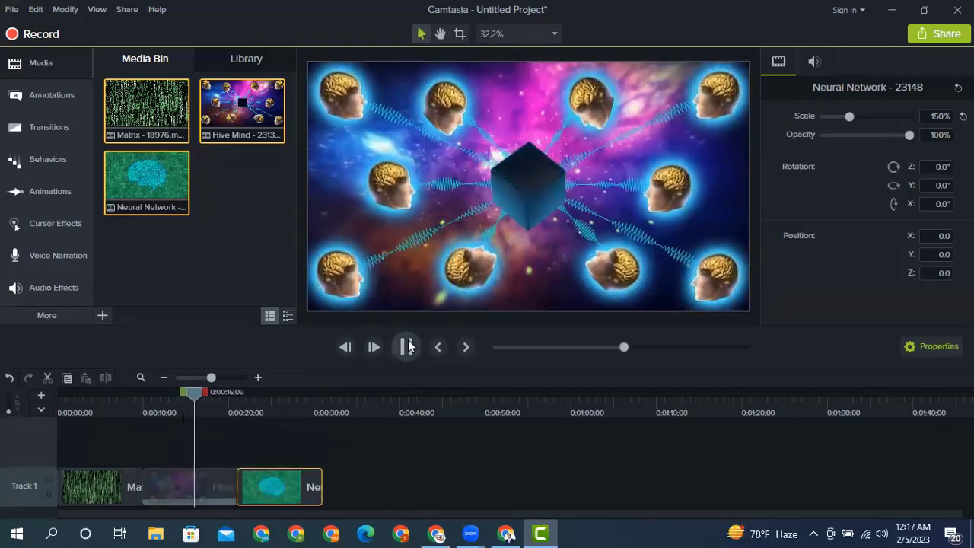
{"action": "left_click", "coordinate": [202, 490]}
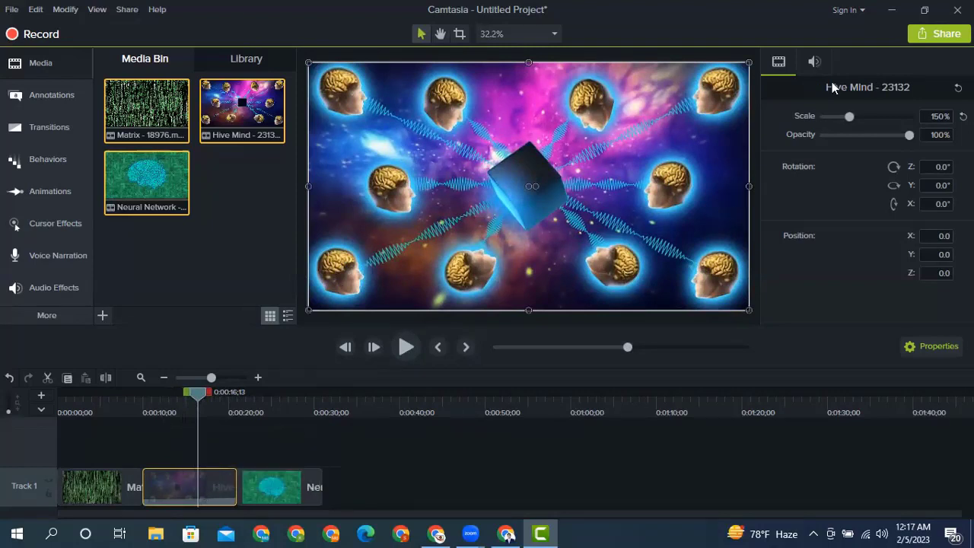
{"action": "left_click", "coordinate": [816, 63]}
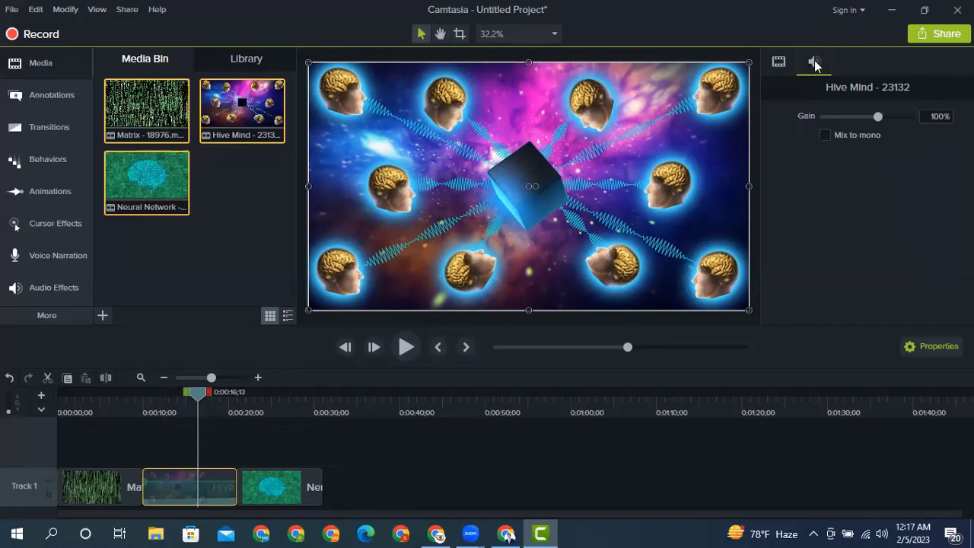
{"action": "left_click_drag", "start_coordinate": [879, 116], "coordinate": [711, 117]}
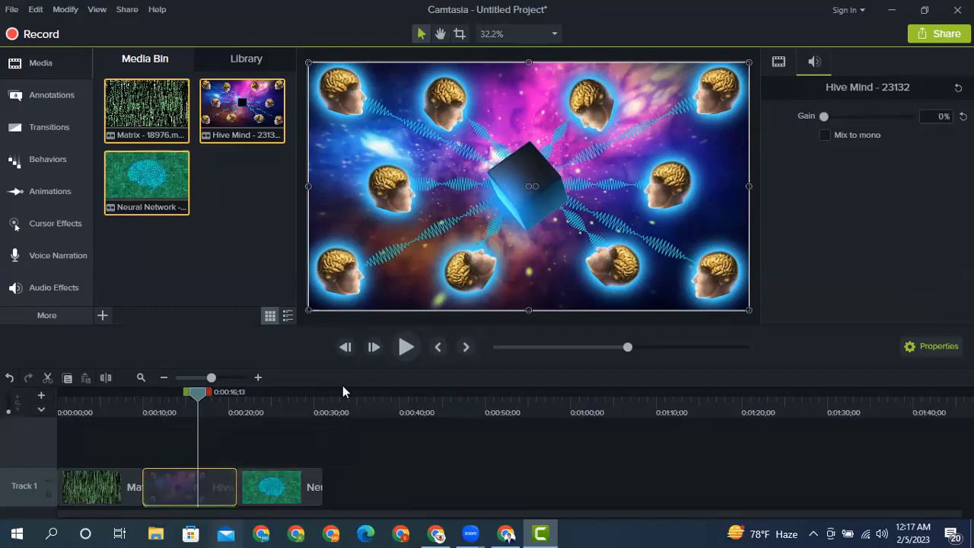
{"action": "left_click", "coordinate": [404, 347]}
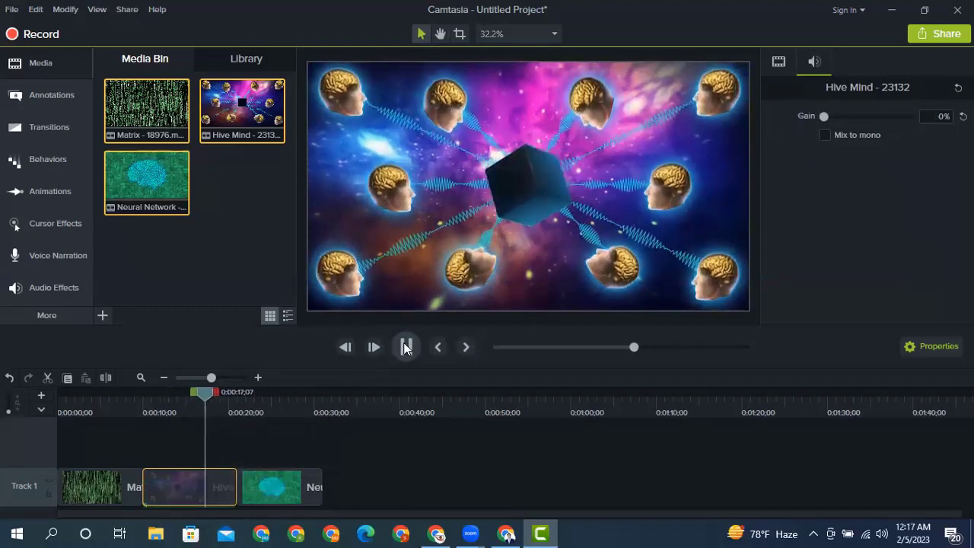
{"action": "left_click", "coordinate": [404, 347]}
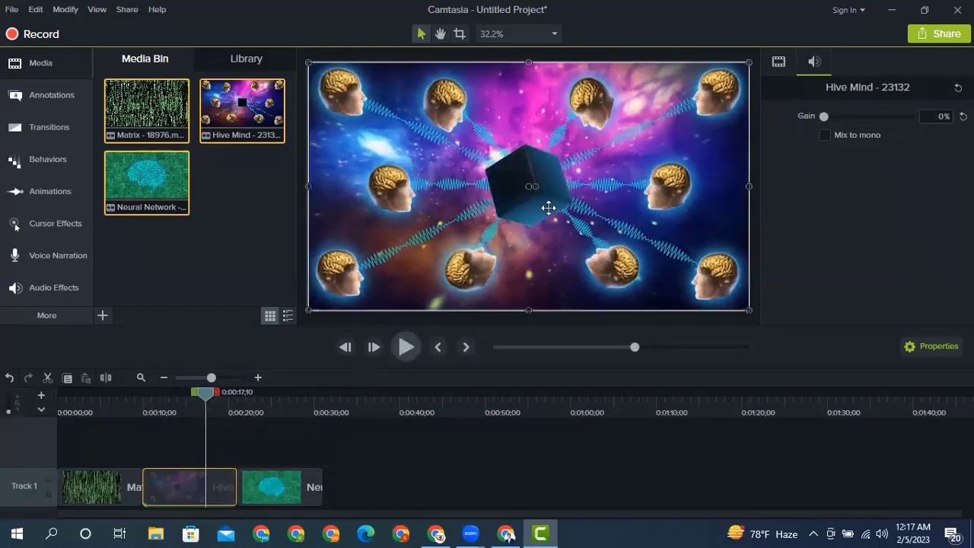
Step: Trim the end of the Hive Mind clip to about 0:00:13 on the timeline and place the Neural Network clip directly after it
{"action": "left_click_drag", "start_coordinate": [267, 491], "coordinate": [324, 498]}
{"action": "left_click", "coordinate": [234, 489]}
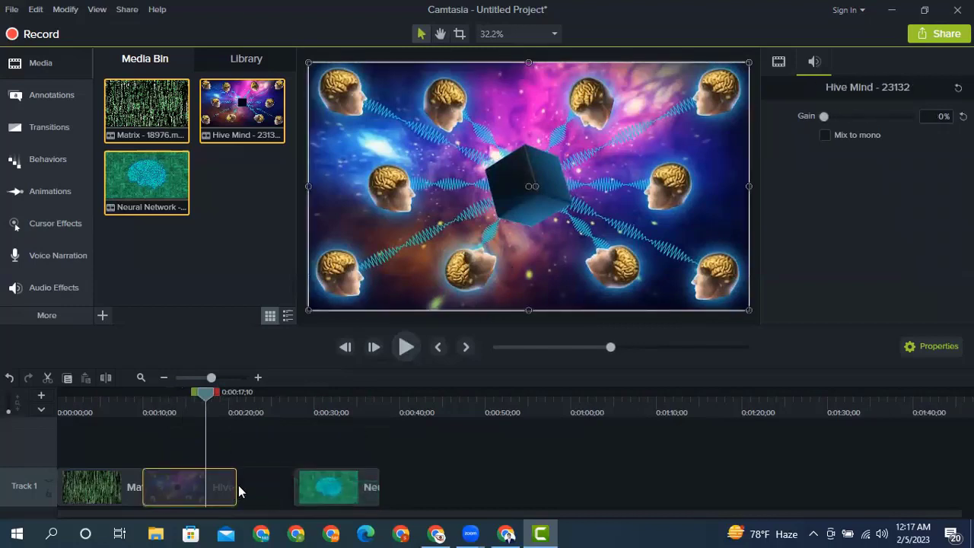
{"action": "left_click_drag", "start_coordinate": [236, 485], "coordinate": [166, 485]}
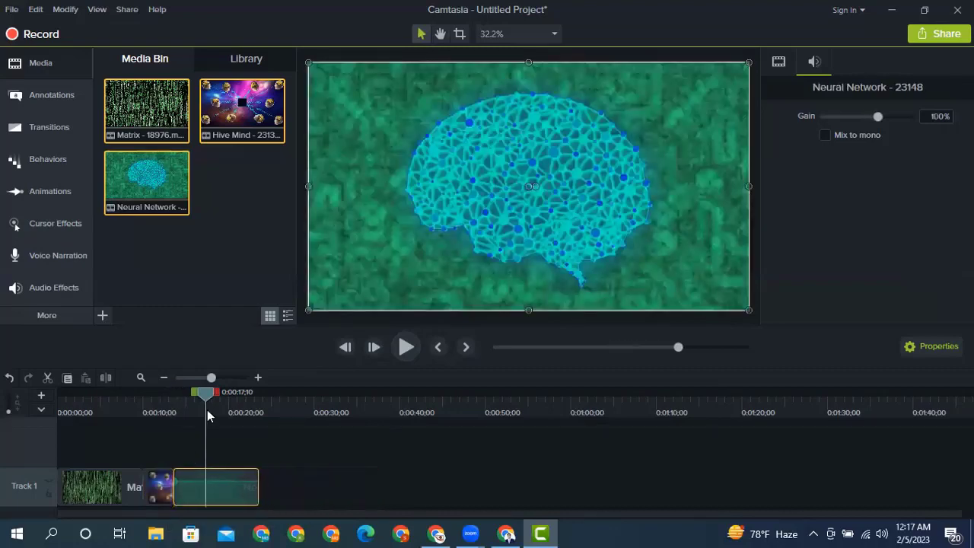
{"action": "left_click", "coordinate": [395, 350]}
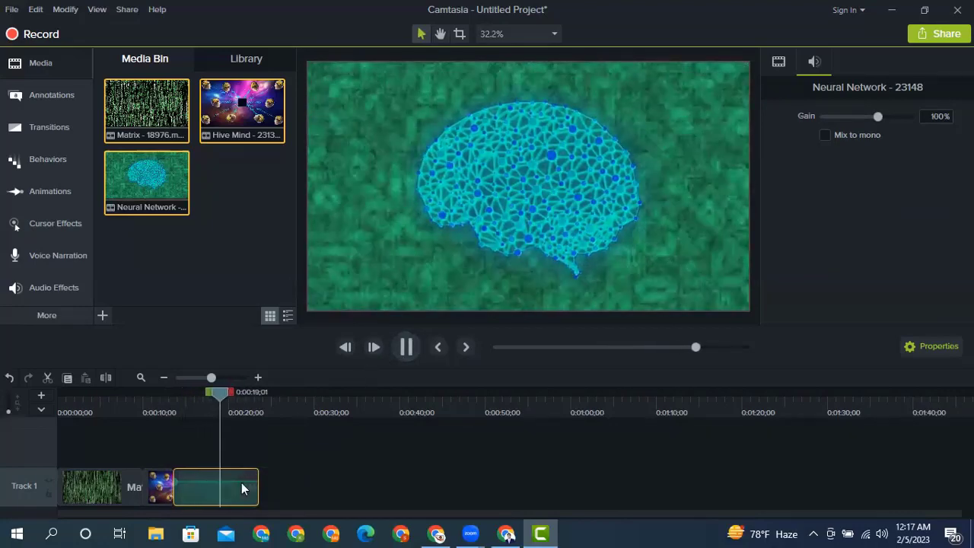
{"action": "key", "text": "space"}
Step: Move the playhead back to about 0:00:05 and examine the Matrix clip on the canvas
{"action": "left_click_drag", "start_coordinate": [223, 398], "coordinate": [100, 408]}
{"action": "left_click", "coordinate": [117, 481]}
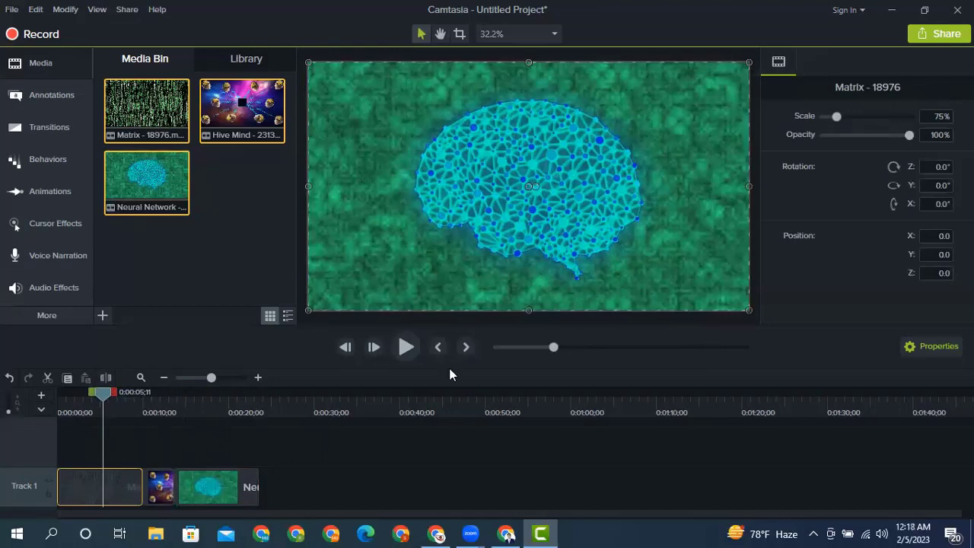
{"action": "left_click", "coordinate": [403, 349]}
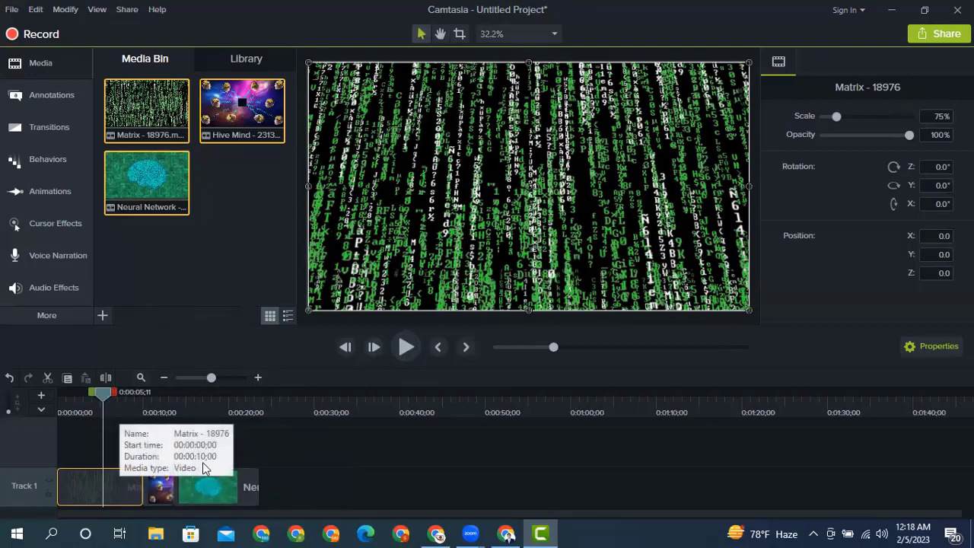
{"action": "left_click", "coordinate": [319, 479]}
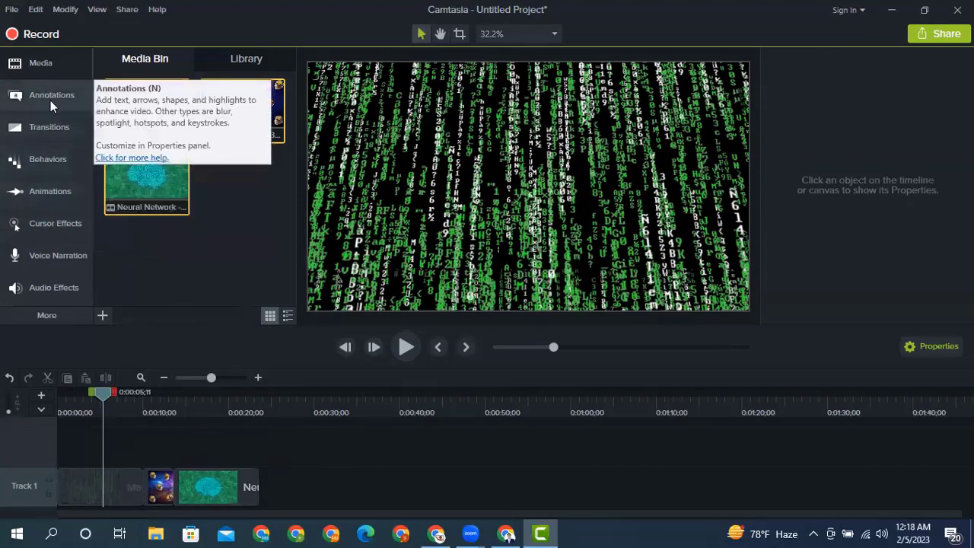
Step: Browse the library's Music Tracks and preview the asimpleway track
{"action": "left_click", "coordinate": [231, 60]}
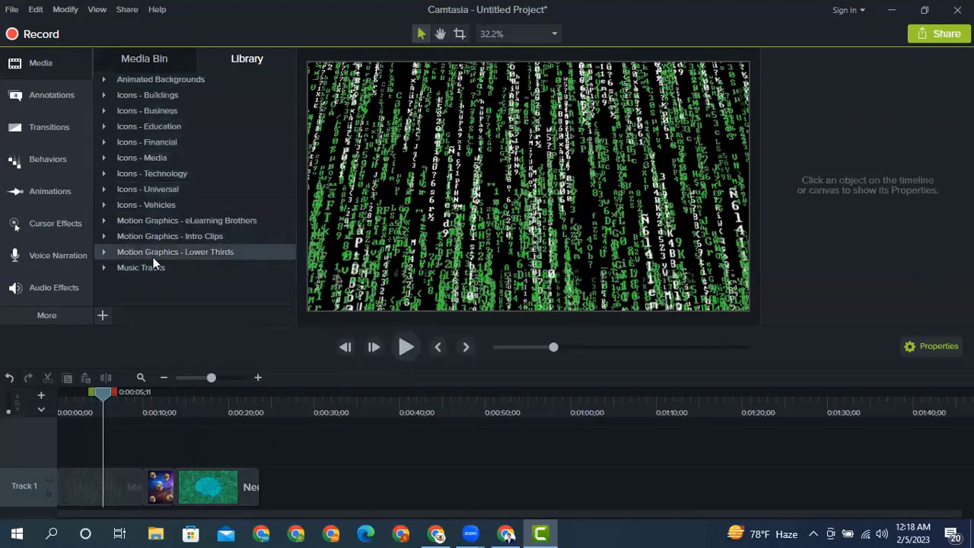
{"action": "left_click", "coordinate": [104, 268]}
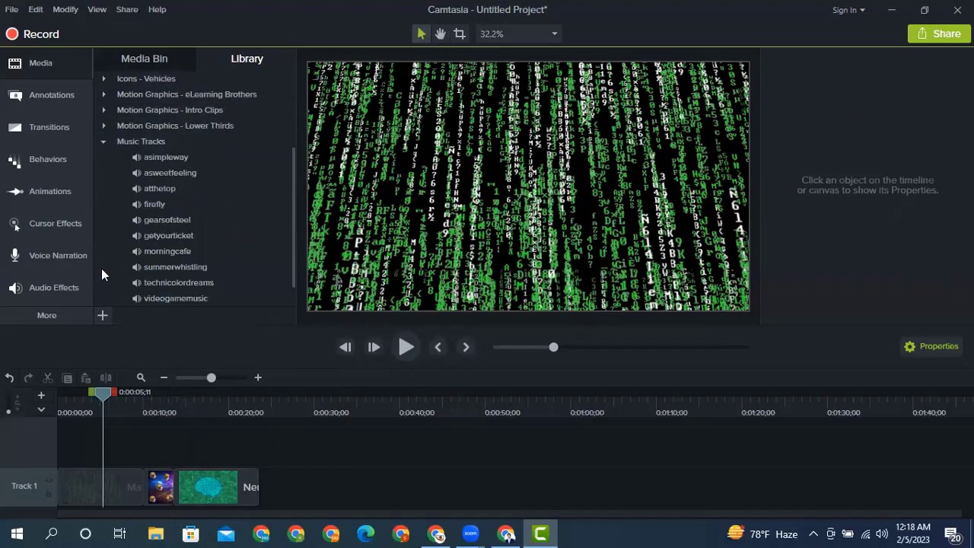
{"action": "scroll", "coordinate": [173, 167], "scroll_direction": "down", "scroll_amount": 1}
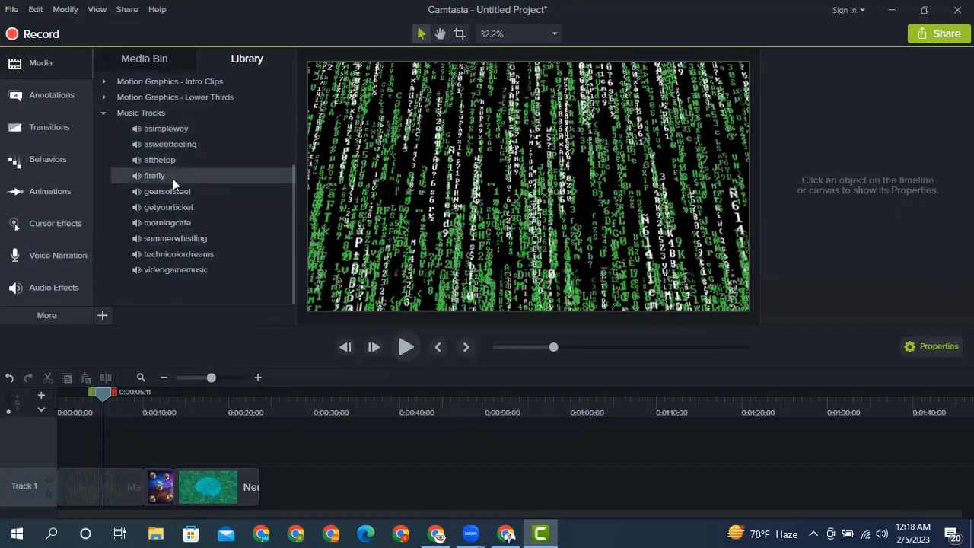
{"action": "scroll", "coordinate": [173, 181], "scroll_direction": "up", "scroll_amount": 3}
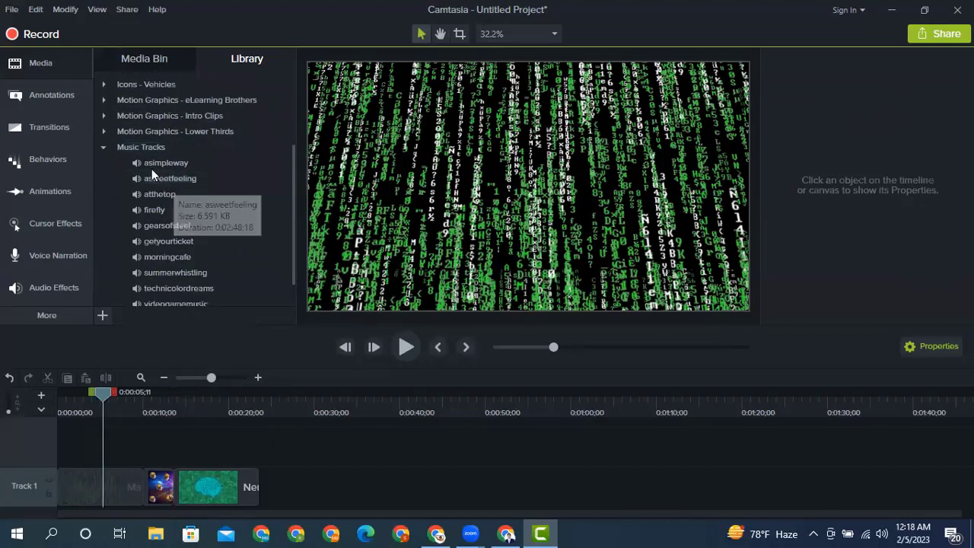
{"action": "double_click", "coordinate": [151, 166]}
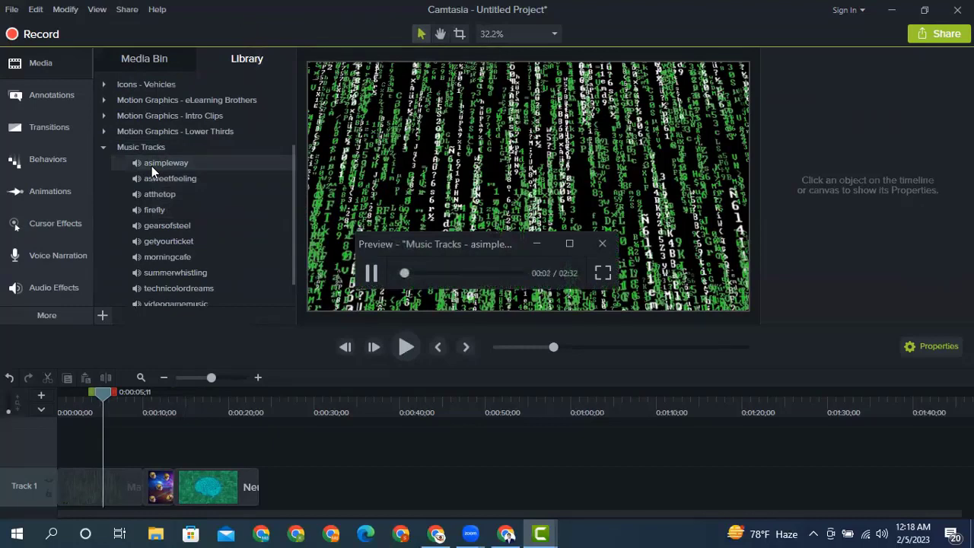
{"action": "left_click", "coordinate": [371, 272]}
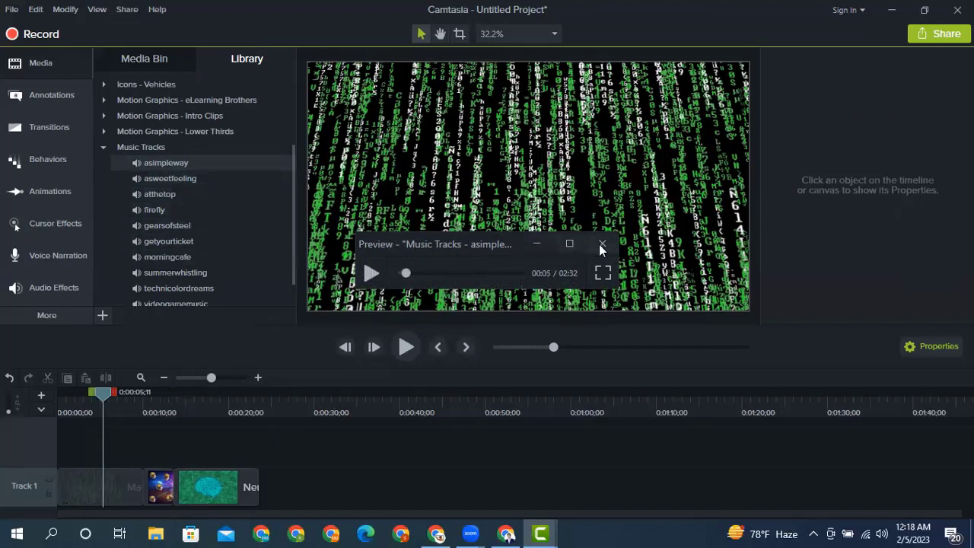
Step: Close the asimpleway preview and preview the asweetfeeling and atthetop tracks from the library's Music Tracks
{"action": "left_click", "coordinate": [370, 273]}
{"action": "left_click", "coordinate": [602, 243]}
{"action": "left_click", "coordinate": [142, 180]}
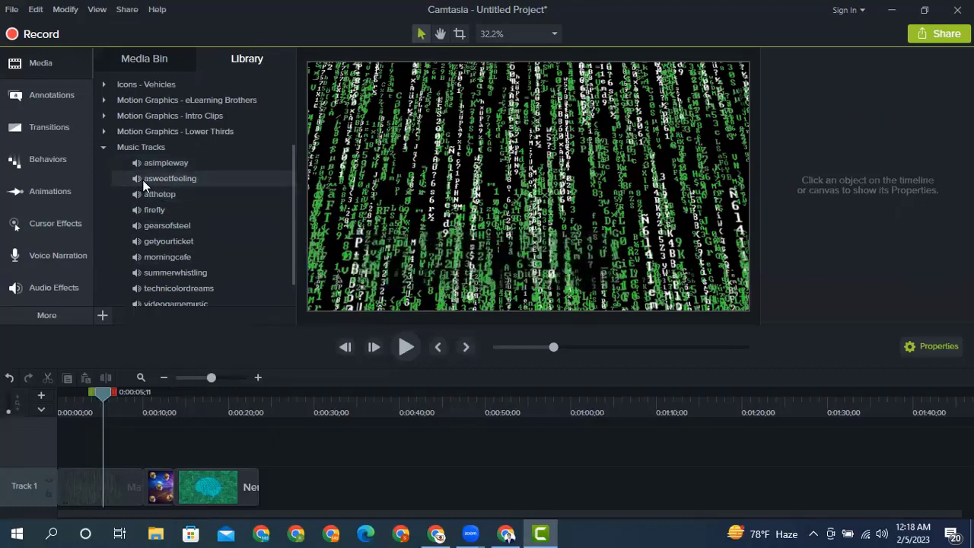
{"action": "double_click", "coordinate": [147, 177]}
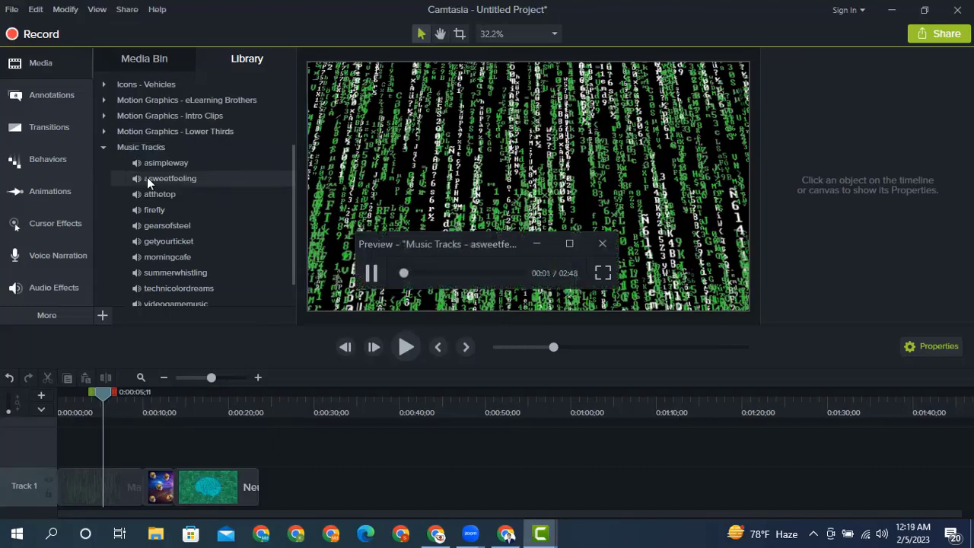
{"action": "left_click", "coordinate": [602, 244]}
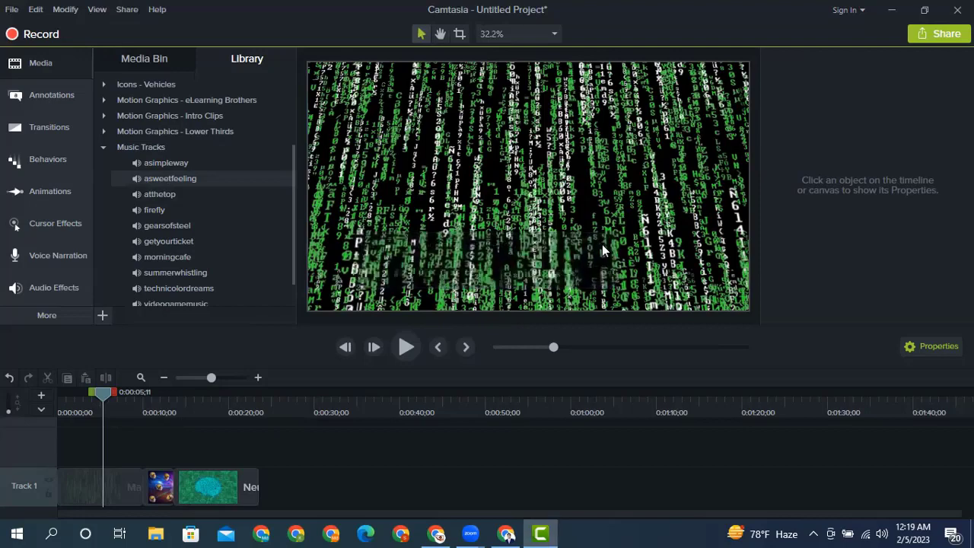
{"action": "double_click", "coordinate": [163, 193]}
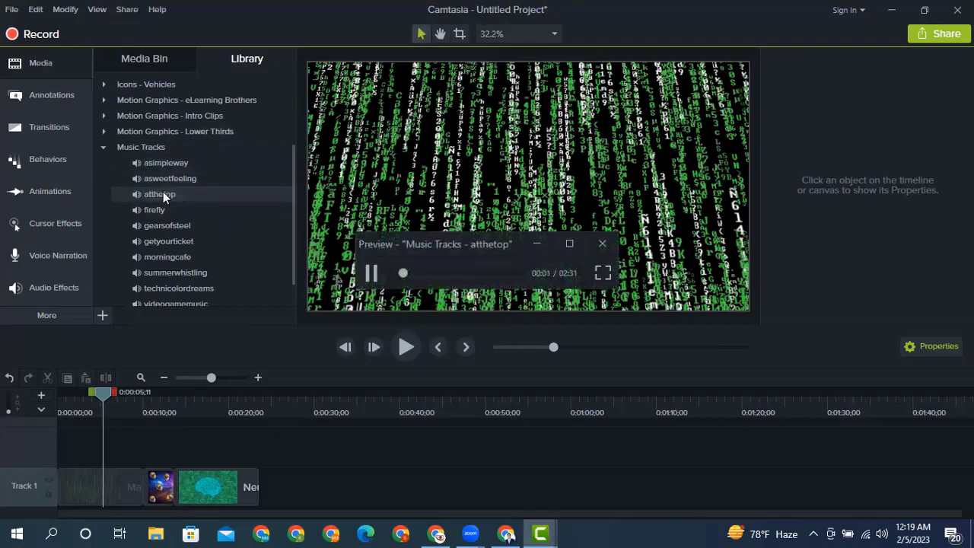
{"action": "left_click", "coordinate": [600, 244]}
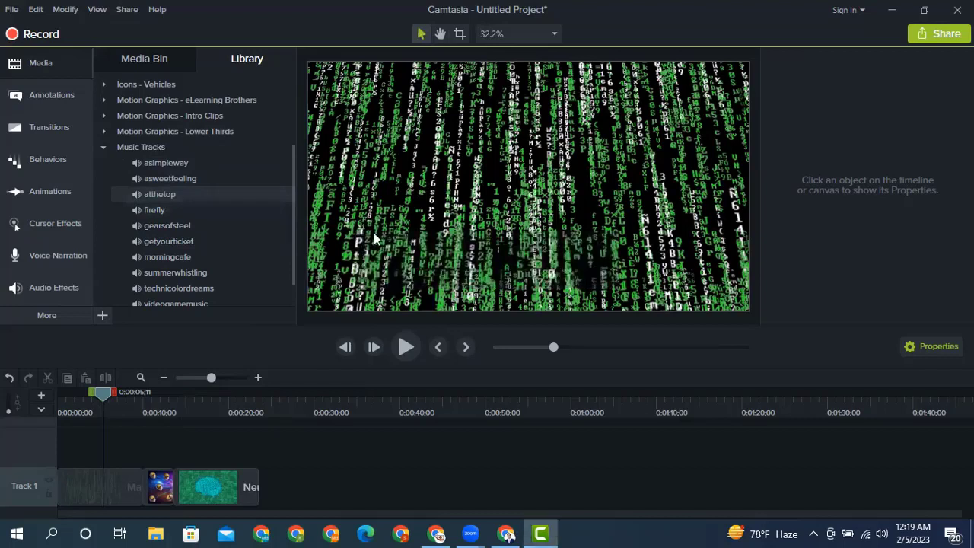
Step: Add the asweetfeeling music track to the timeline and move it to the start of Track 2
{"action": "left_click", "coordinate": [189, 176]}
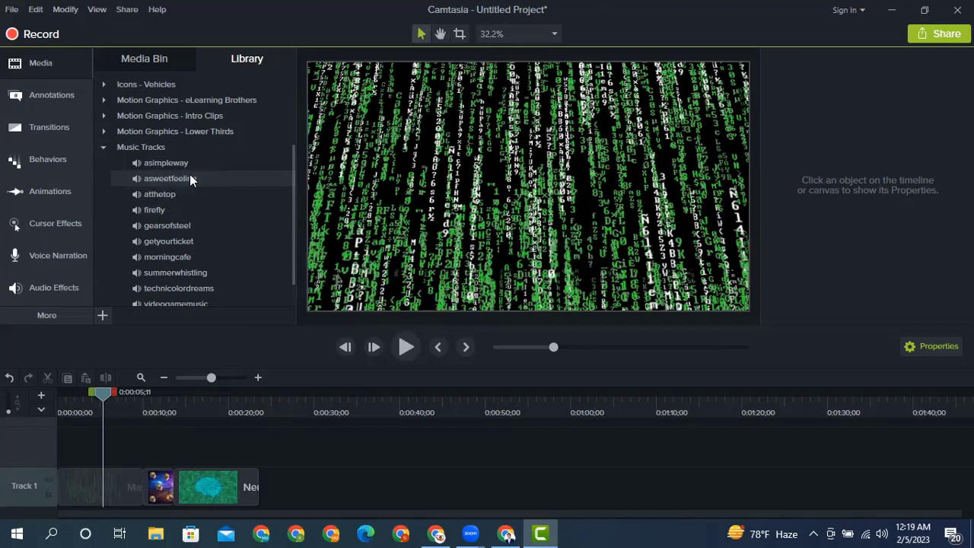
{"action": "left_click", "coordinate": [189, 176]}
{"action": "right_click", "coordinate": [190, 177]}
{"action": "key", "text": "Escape"}
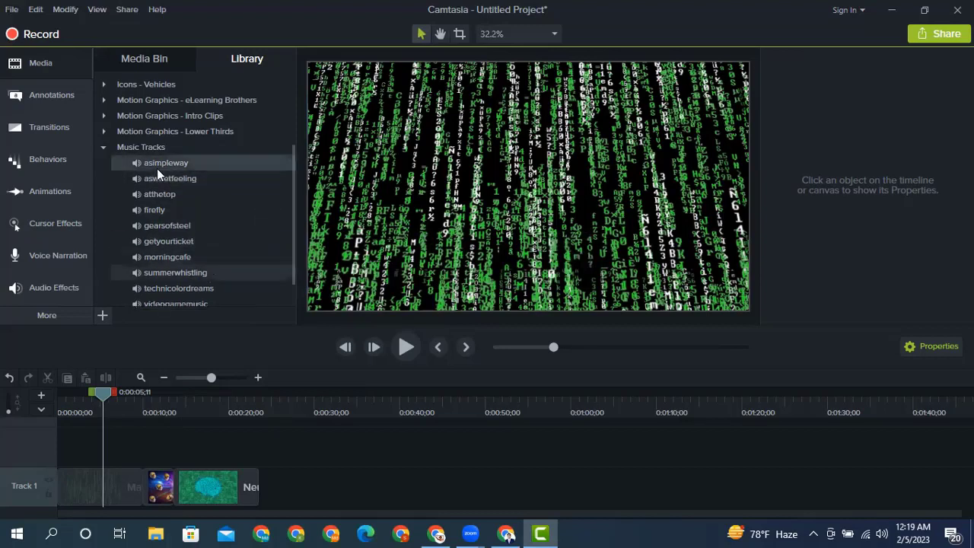
{"action": "right_click", "coordinate": [154, 178]}
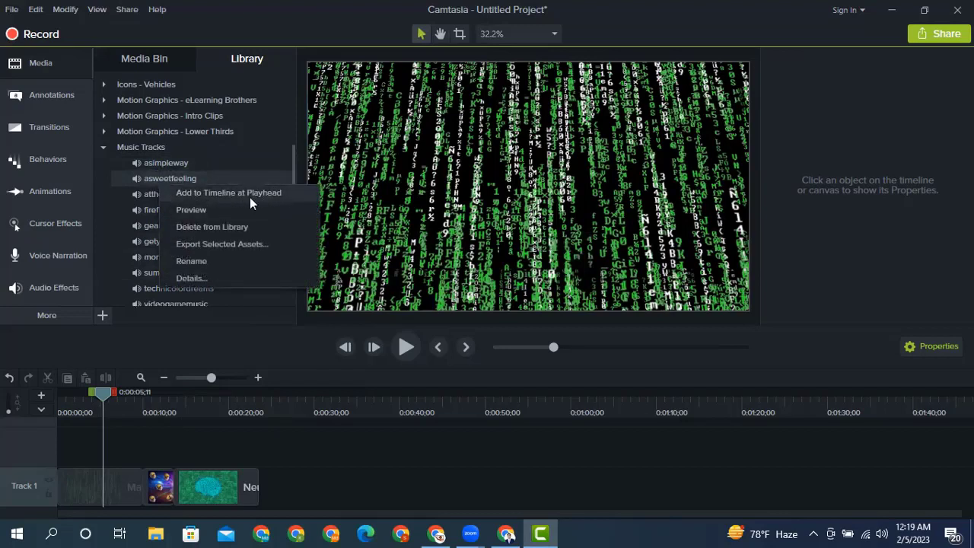
{"action": "left_click", "coordinate": [258, 195]}
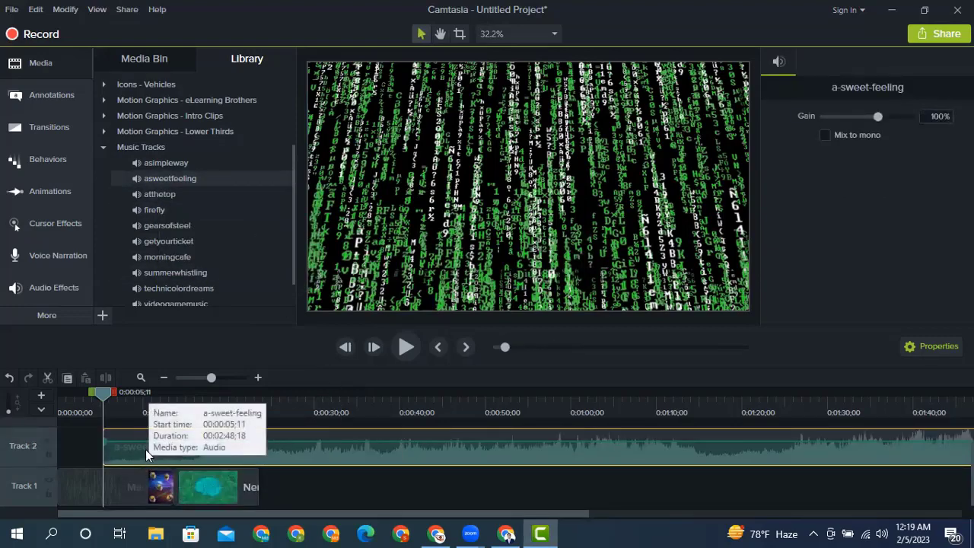
{"action": "left_click_drag", "start_coordinate": [145, 449], "coordinate": [29, 449]}
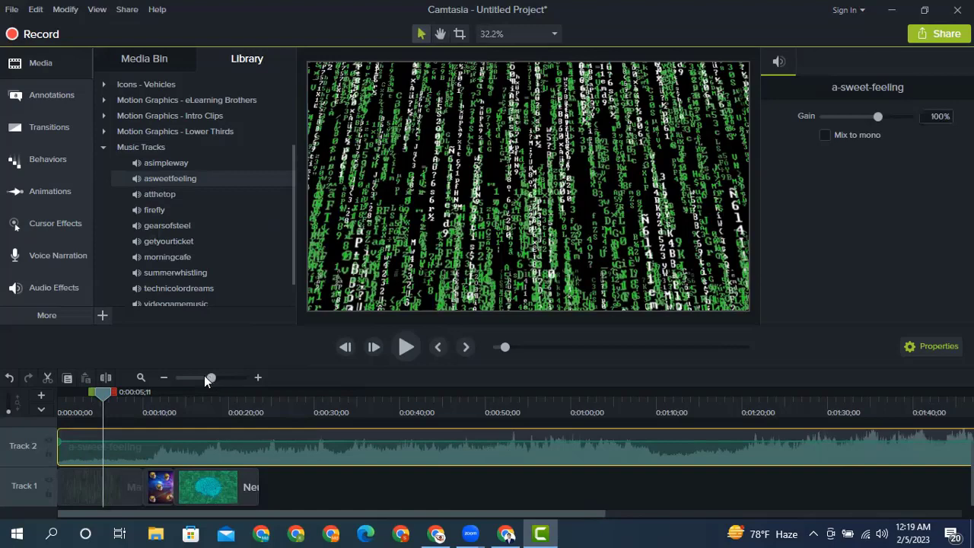
Step: Trim the end of the a-sweet-feeling clip to about 0:00:23 so it matches the end of the Track 1 clips
{"action": "left_click_drag", "start_coordinate": [202, 377], "coordinate": [194, 377]}
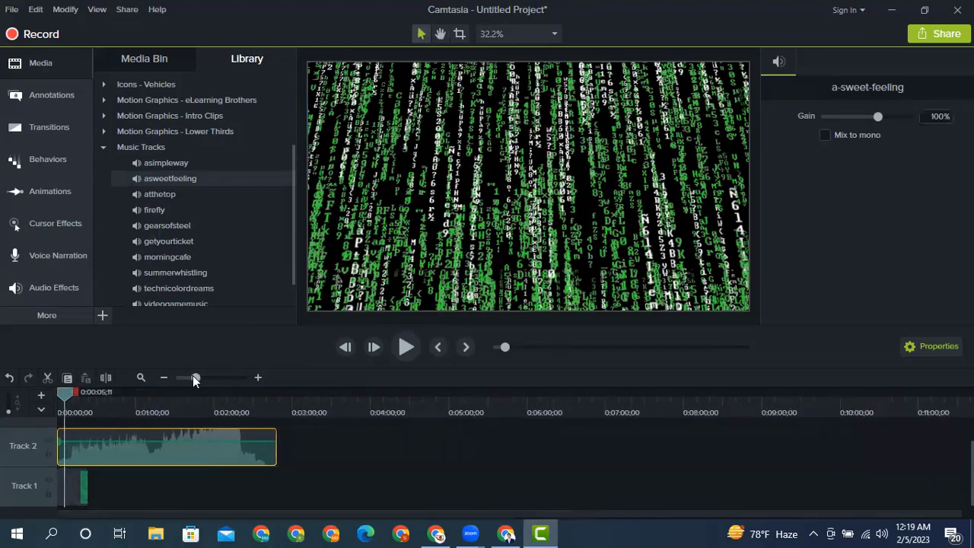
{"action": "left_click_drag", "start_coordinate": [274, 445], "coordinate": [88, 447]}
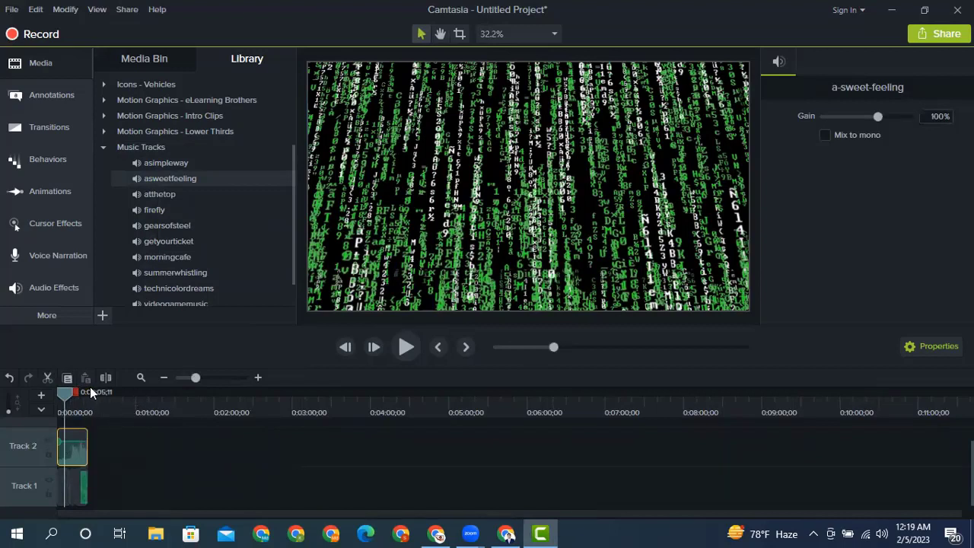
{"action": "left_click_drag", "start_coordinate": [195, 377], "coordinate": [213, 377]}
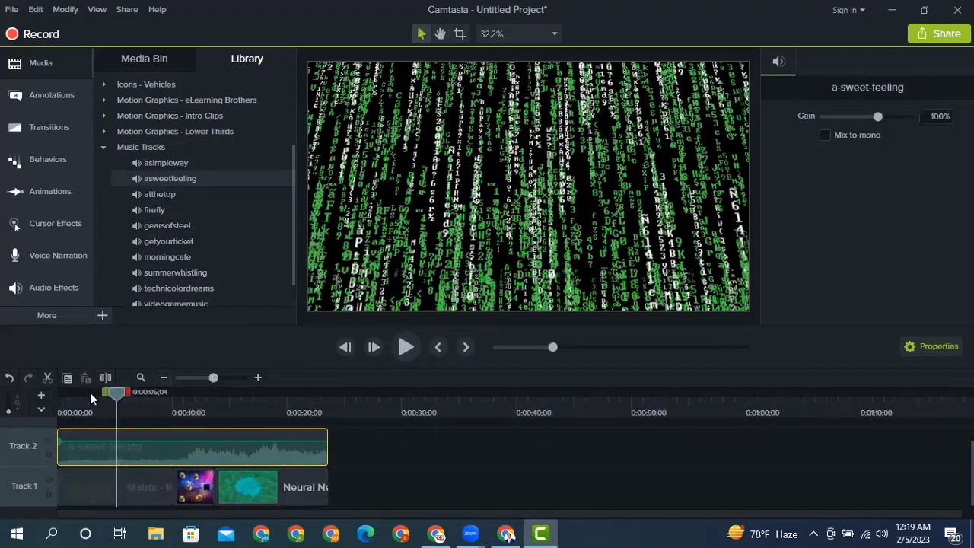
Step: Return the playhead to the start and play the timeline through to check the video with its background music
{"action": "left_click_drag", "start_coordinate": [94, 393], "coordinate": [61, 393]}
{"action": "left_click", "coordinate": [403, 347]}
{"action": "left_click", "coordinate": [404, 347]}
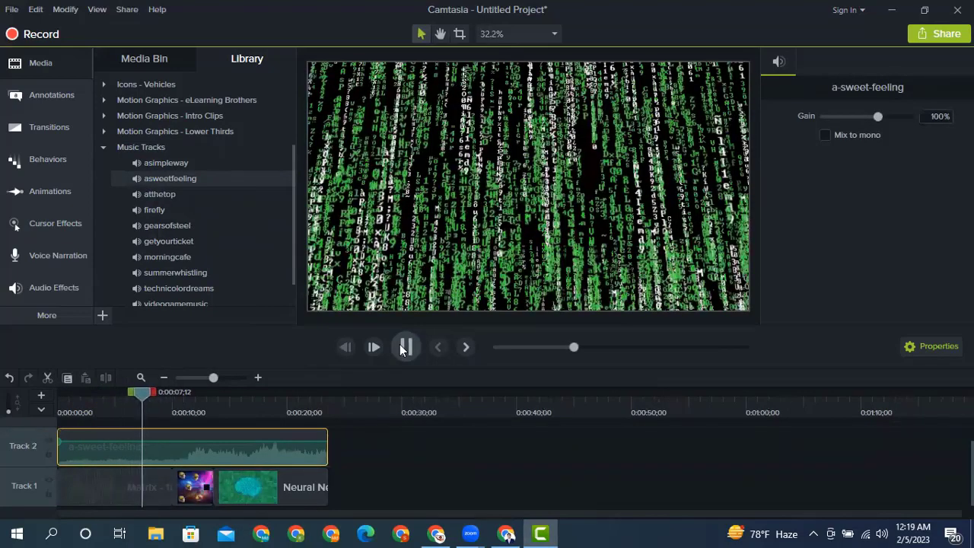
{"action": "left_click", "coordinate": [404, 347]}
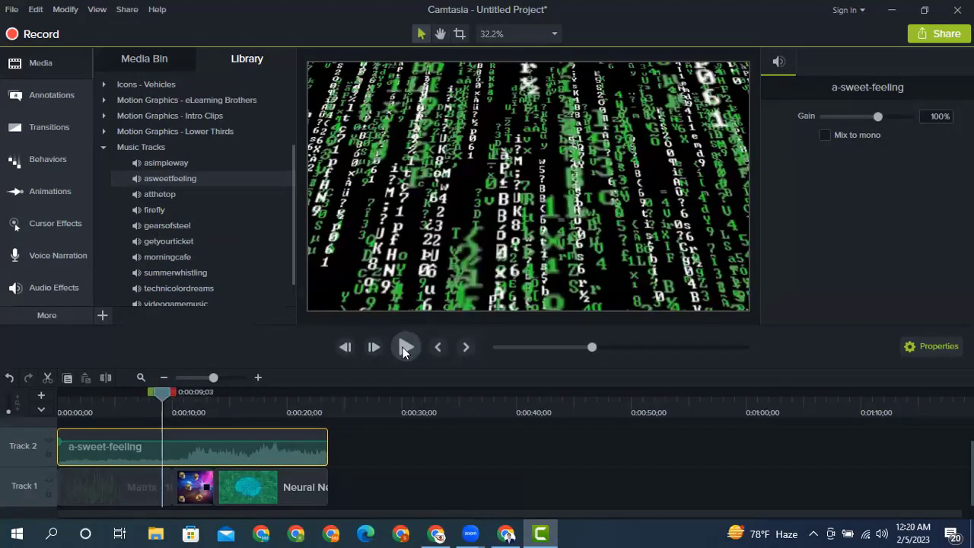
{"action": "left_click", "coordinate": [403, 347]}
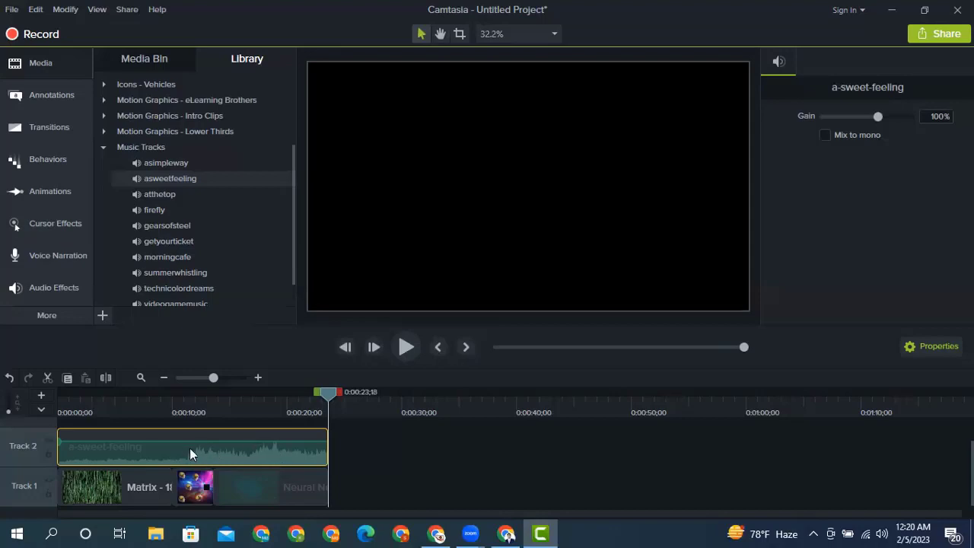
Step: Lower the volume of the whole a-sweet-feeling clip on Track 2 to near its minimum and play the project to check it
{"action": "left_click_drag", "start_coordinate": [182, 440], "coordinate": [178, 458]}
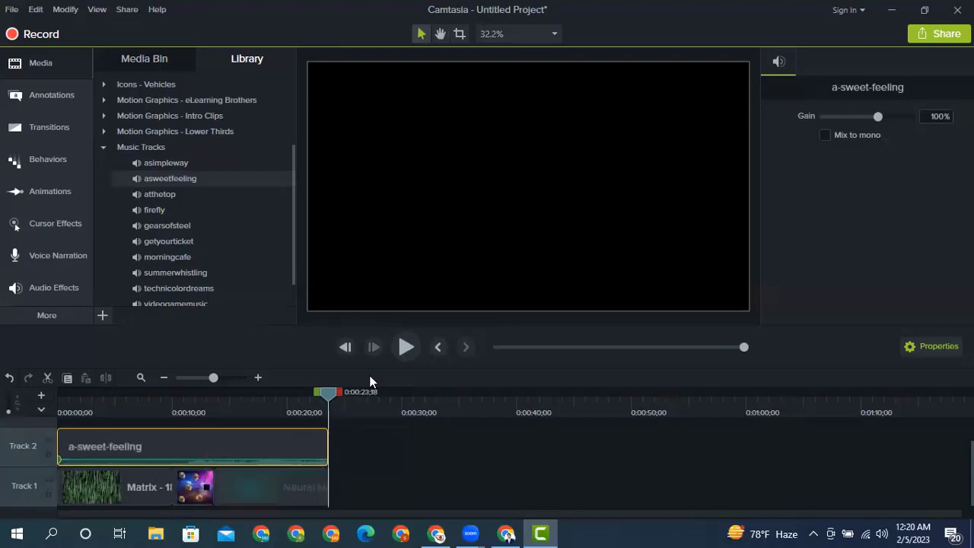
{"action": "left_click", "coordinate": [406, 348]}
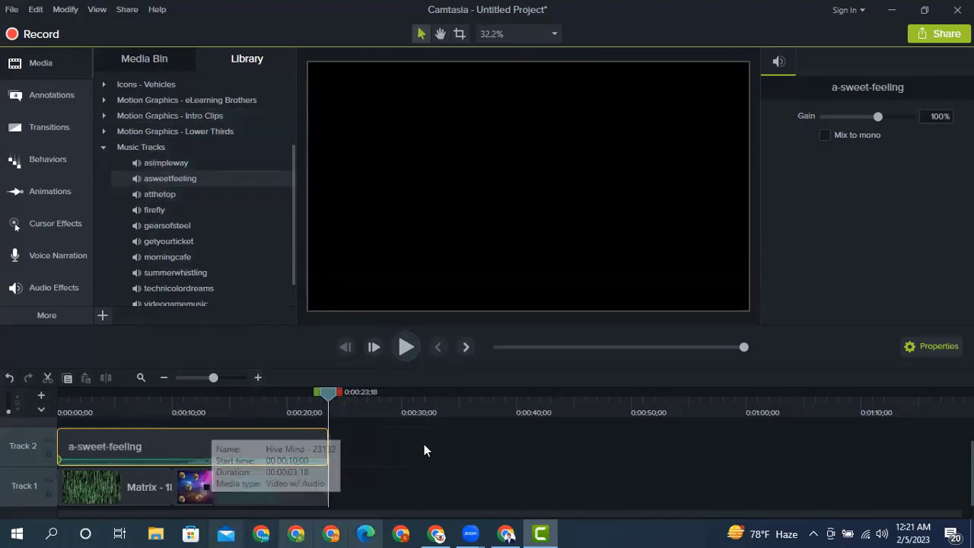
{"action": "left_click", "coordinate": [406, 347]}
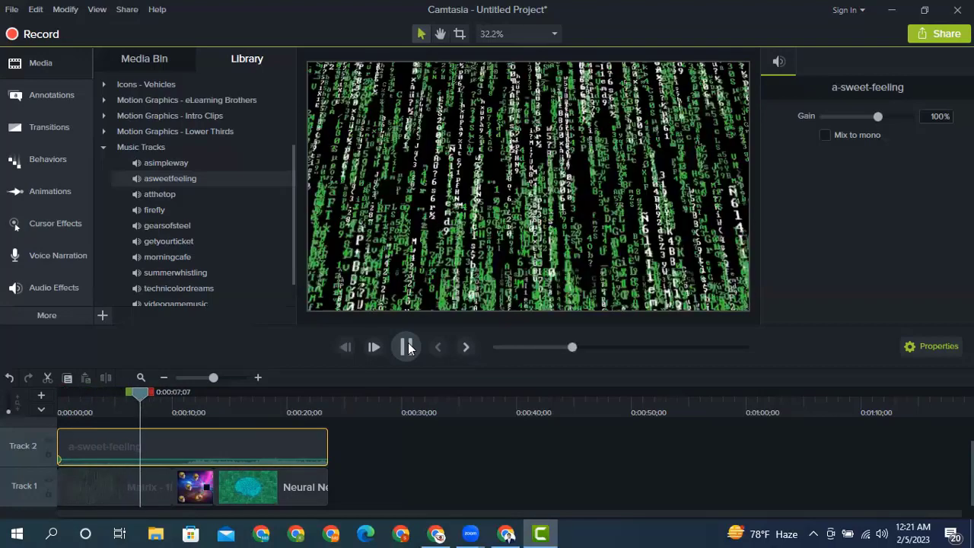
{"action": "left_click", "coordinate": [407, 347]}
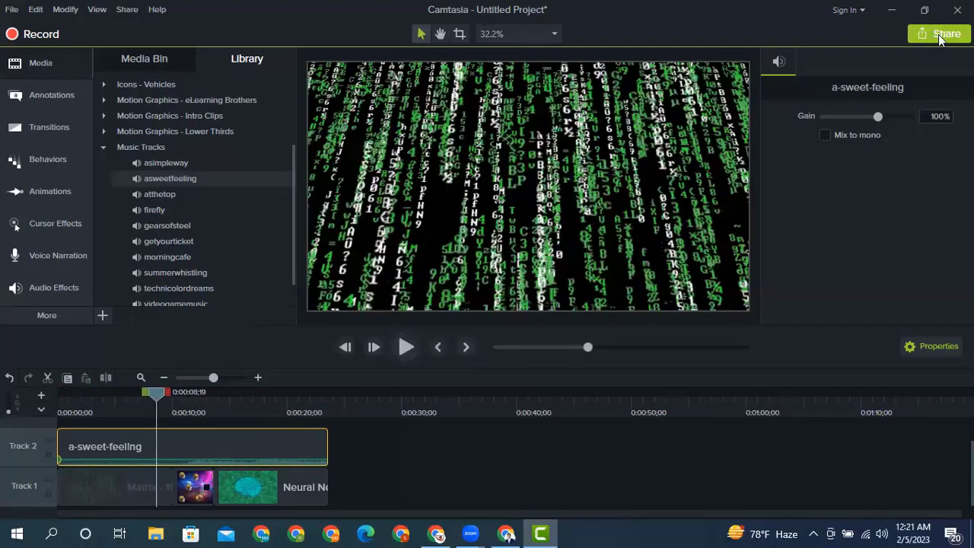
Step: Start producing the project with Custom production settings and proceed to the file format choice
{"action": "left_click", "coordinate": [938, 34]}
{"action": "left_click", "coordinate": [876, 60]}
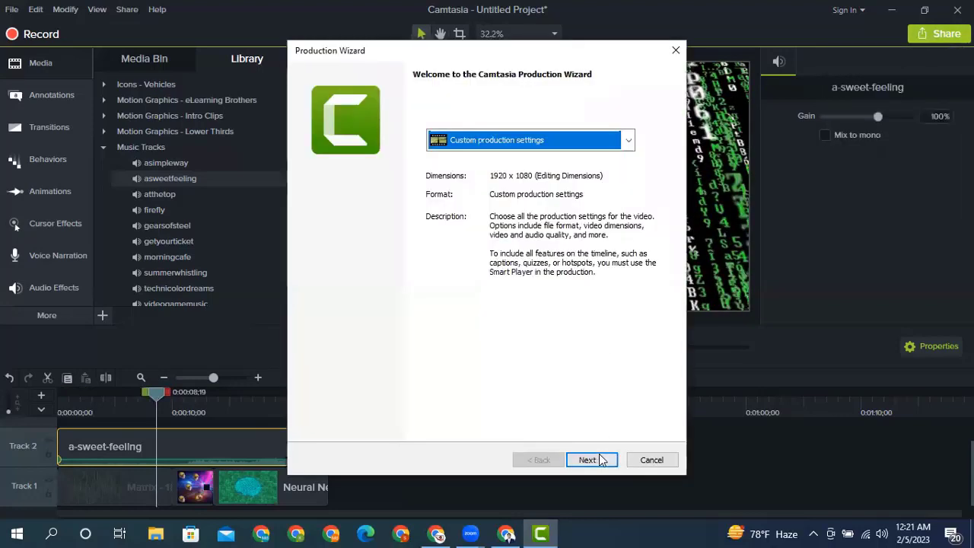
{"action": "left_click", "coordinate": [600, 460]}
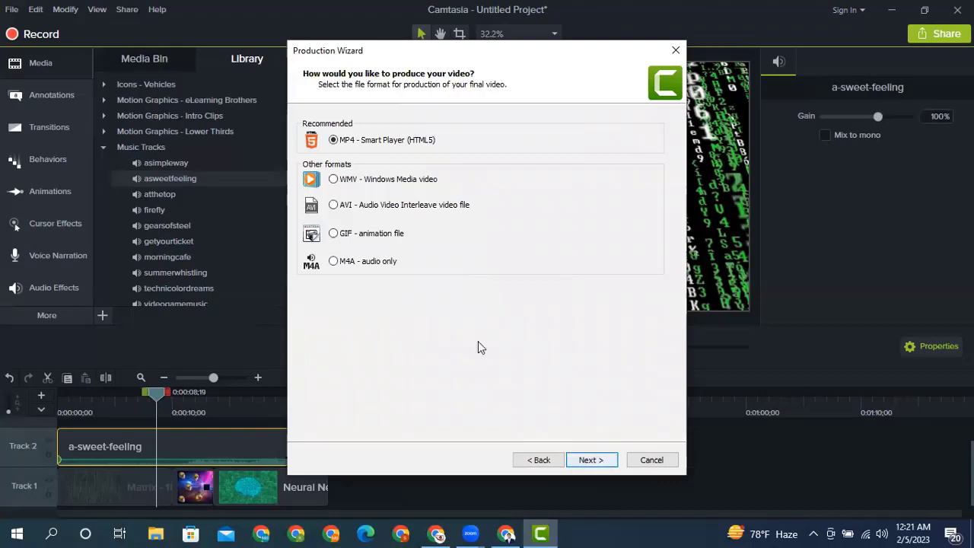
Step: Try the WMV - Windows Media video format, view its encoding options and return to the file format choice
{"action": "left_click", "coordinate": [333, 180]}
{"action": "left_click", "coordinate": [333, 141]}
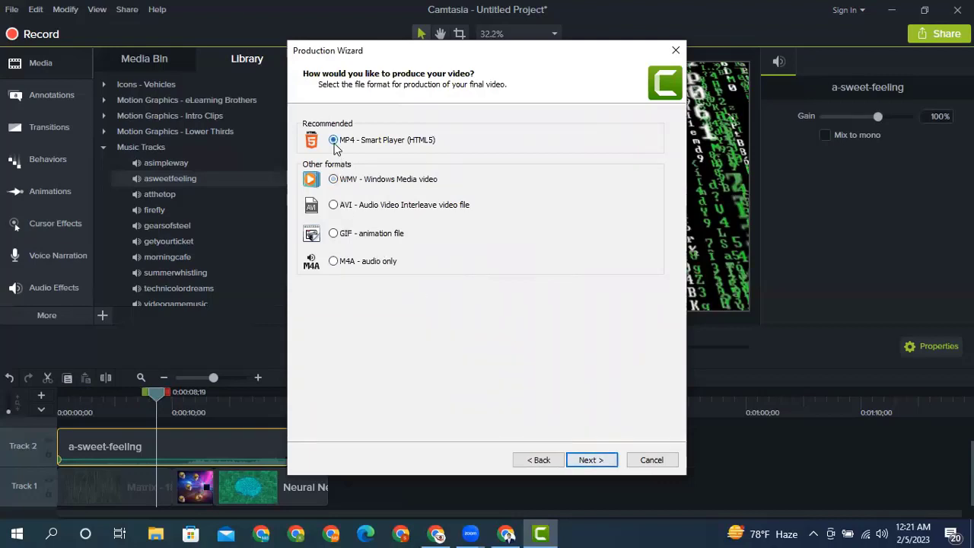
{"action": "left_click", "coordinate": [334, 183]}
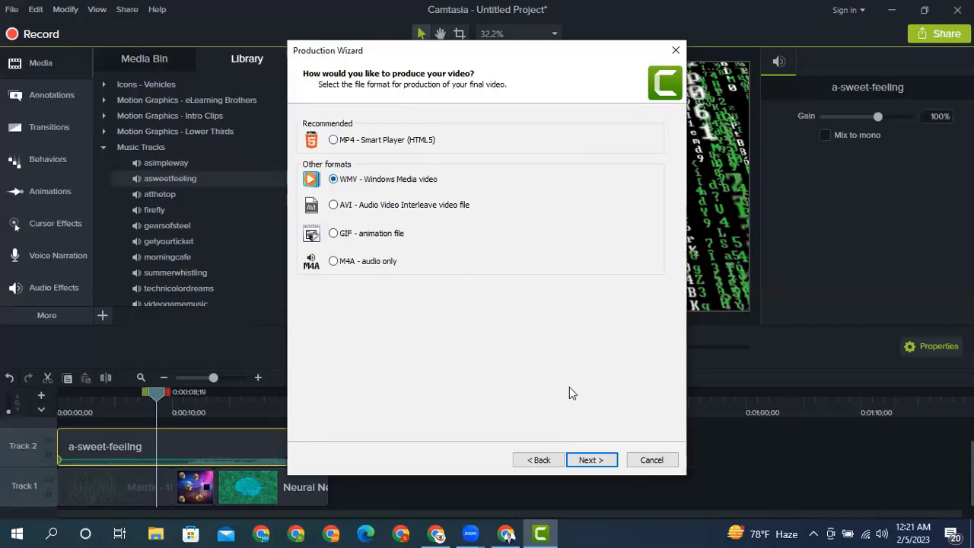
{"action": "left_click", "coordinate": [590, 460]}
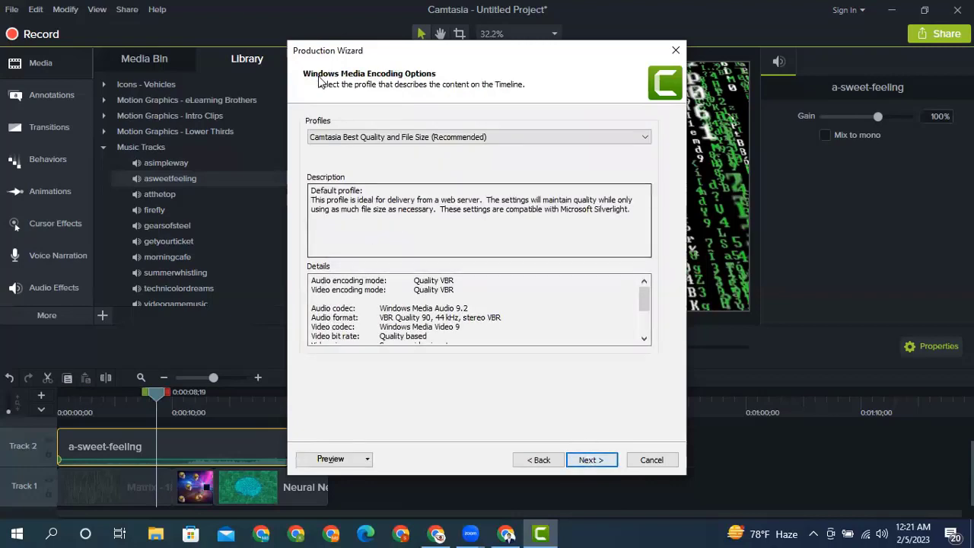
{"action": "left_click", "coordinate": [538, 460]}
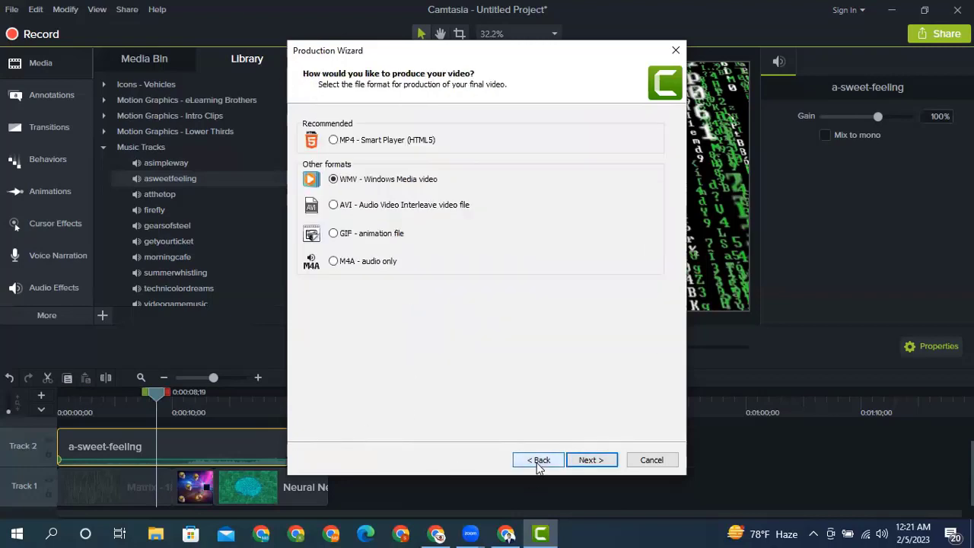
Step: Try the M4A - audio only format, go through its bit rate and output settings, and return to the format choice
{"action": "left_click", "coordinate": [334, 261]}
{"action": "left_click", "coordinate": [590, 461]}
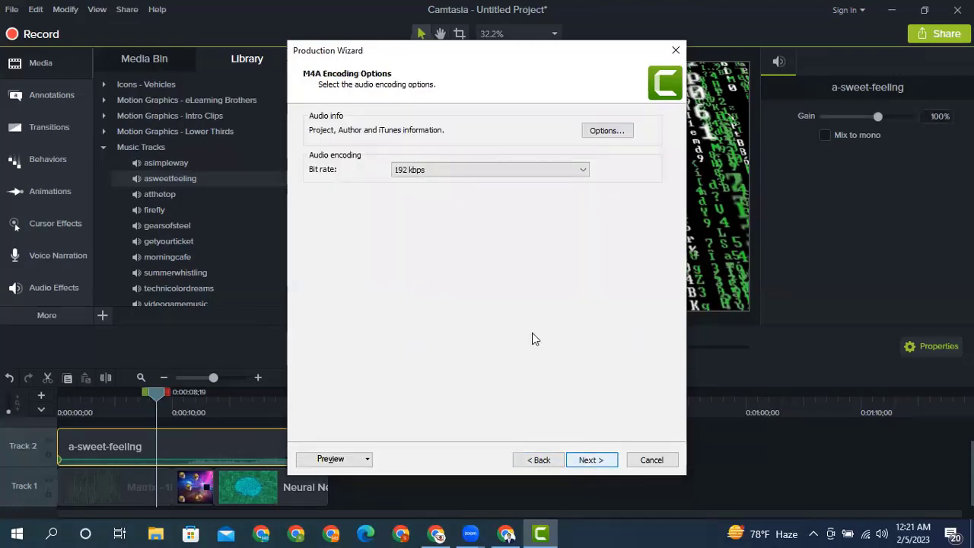
{"action": "left_click", "coordinate": [452, 170]}
{"action": "left_click", "coordinate": [593, 461]}
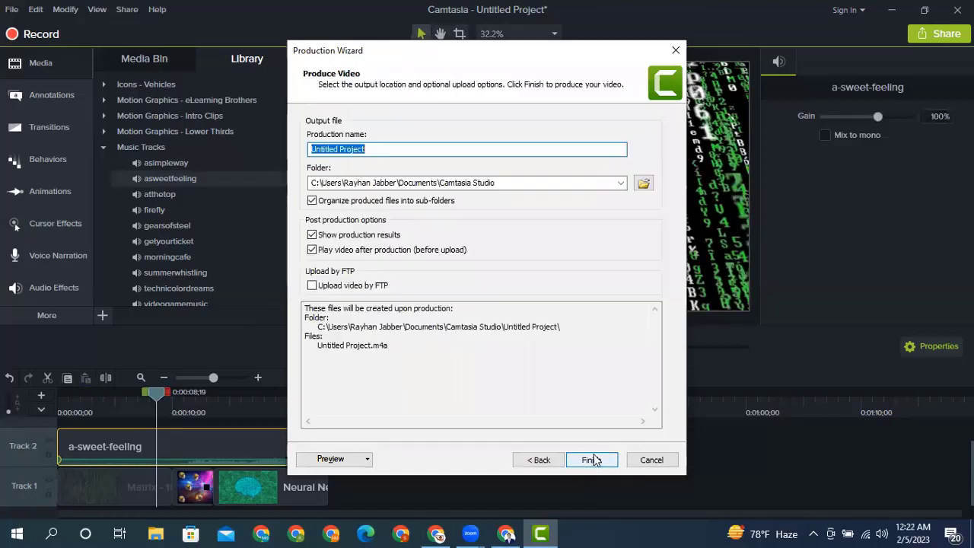
{"action": "left_click", "coordinate": [351, 459]}
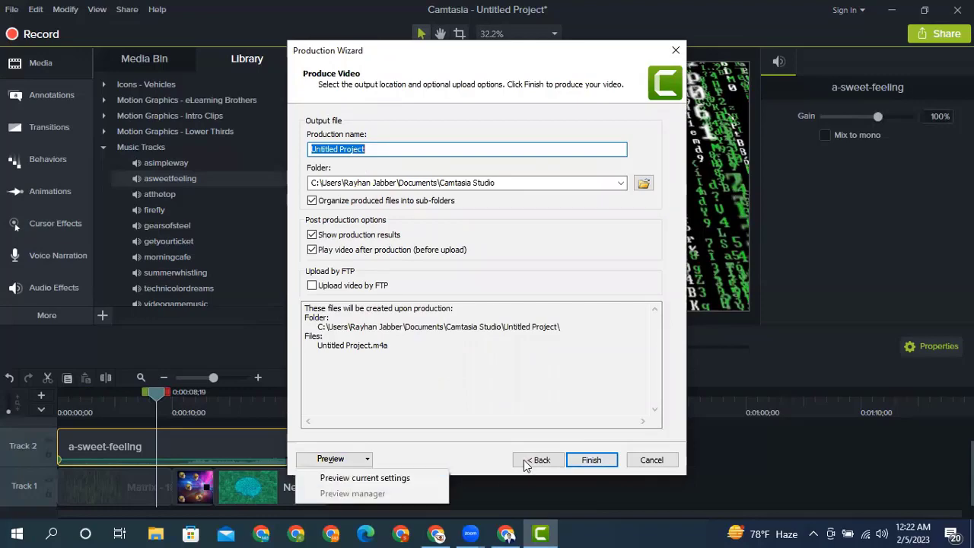
{"action": "left_click", "coordinate": [525, 462]}
Step: Select the WMV format, go through its production pages up to the output file settings, and return to the format choice
{"action": "left_click", "coordinate": [334, 178]}
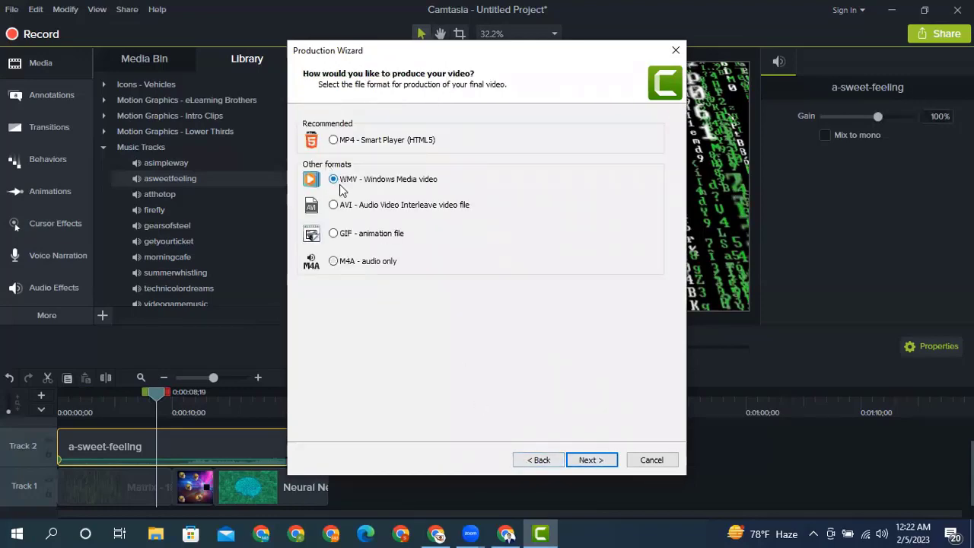
{"action": "left_click", "coordinate": [592, 460]}
{"action": "left_click", "coordinate": [592, 460]}
{"action": "left_click", "coordinate": [592, 460]}
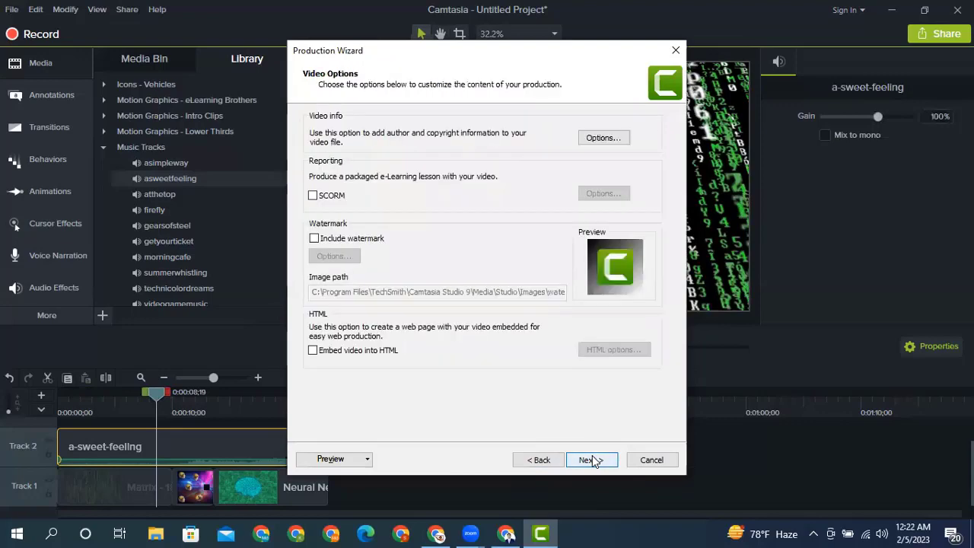
{"action": "left_click", "coordinate": [592, 460]}
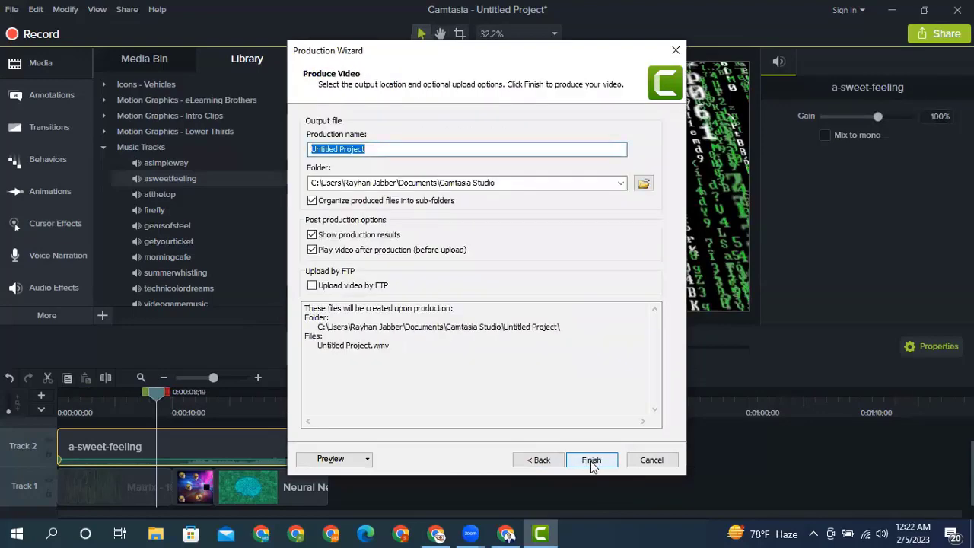
{"action": "left_click", "coordinate": [538, 460]}
{"action": "left_click", "coordinate": [537, 460]}
{"action": "left_click", "coordinate": [537, 460]}
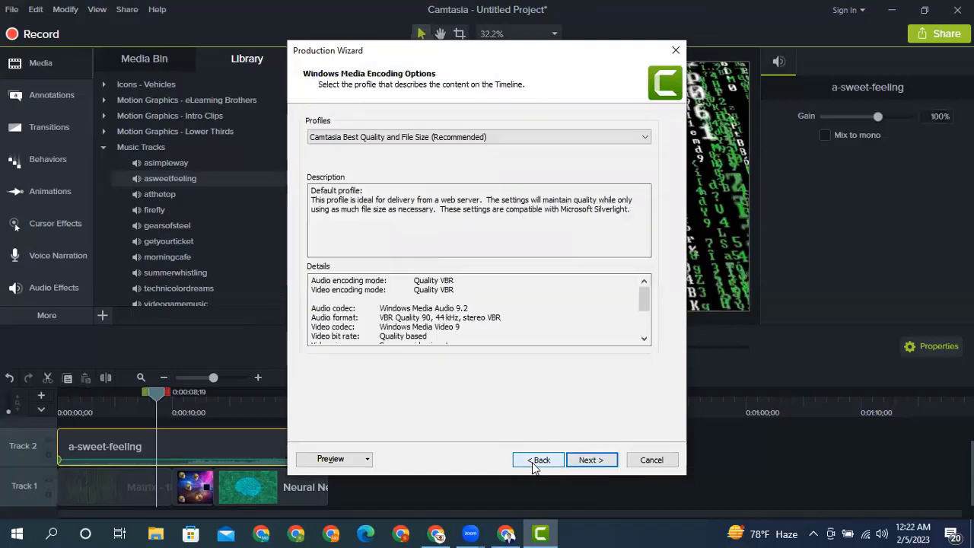
{"action": "left_click", "coordinate": [537, 461]}
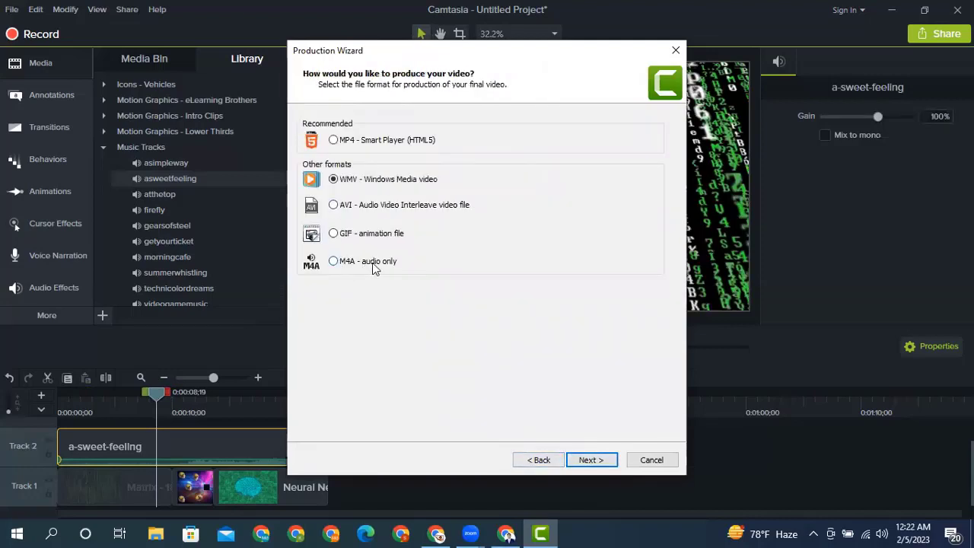
Step: Choose MP4 - Smart Player (HTML5) as the production format and proceed to the Smart Player options
{"action": "left_click", "coordinate": [334, 141]}
{"action": "left_click", "coordinate": [583, 460]}
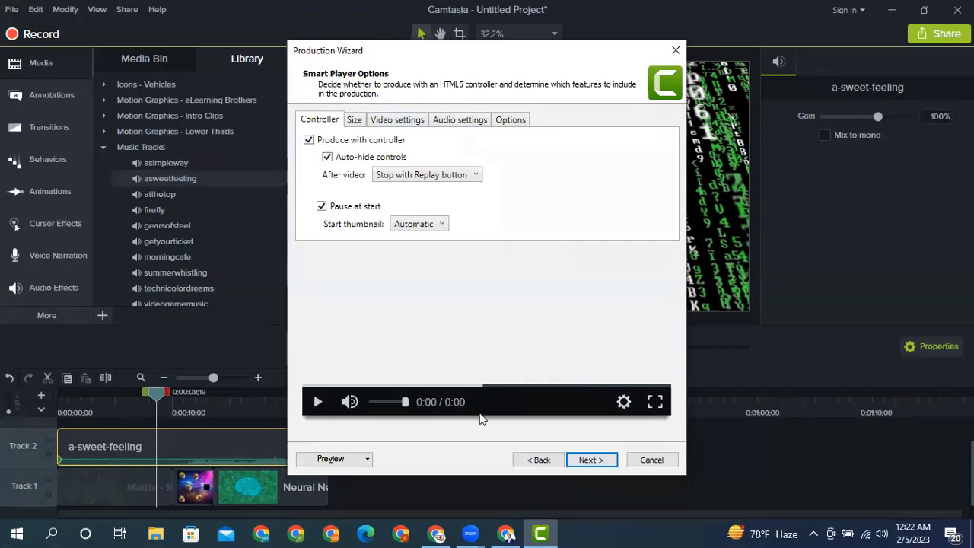
Step: Review the Smart Player's video settings, audio settings and additional options, and return to the controller settings
{"action": "left_click", "coordinate": [395, 128]}
{"action": "left_click", "coordinate": [458, 125]}
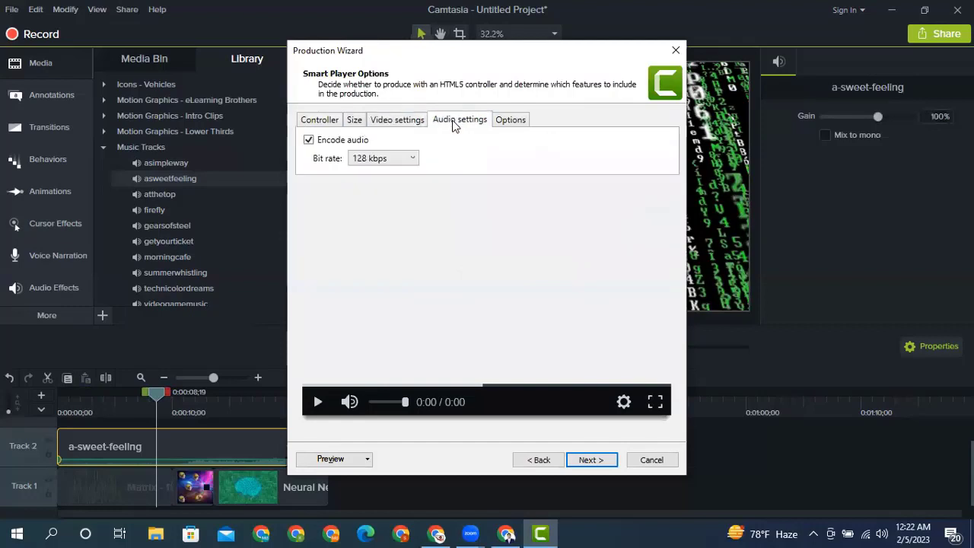
{"action": "left_click", "coordinate": [507, 124]}
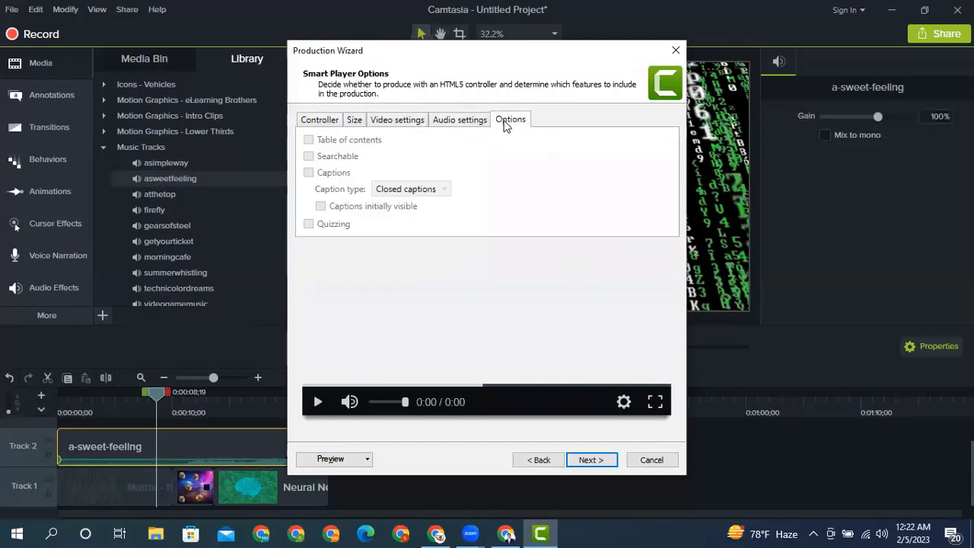
{"action": "left_click", "coordinate": [327, 124]}
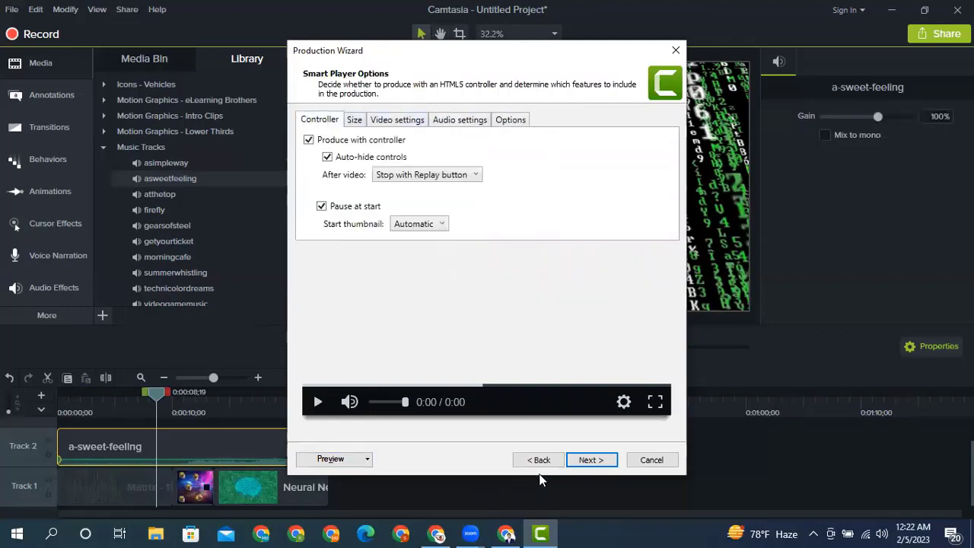
Step: Go through the video options to the output file settings, and leave the Production Wizard without producing the video
{"action": "left_click", "coordinate": [590, 460]}
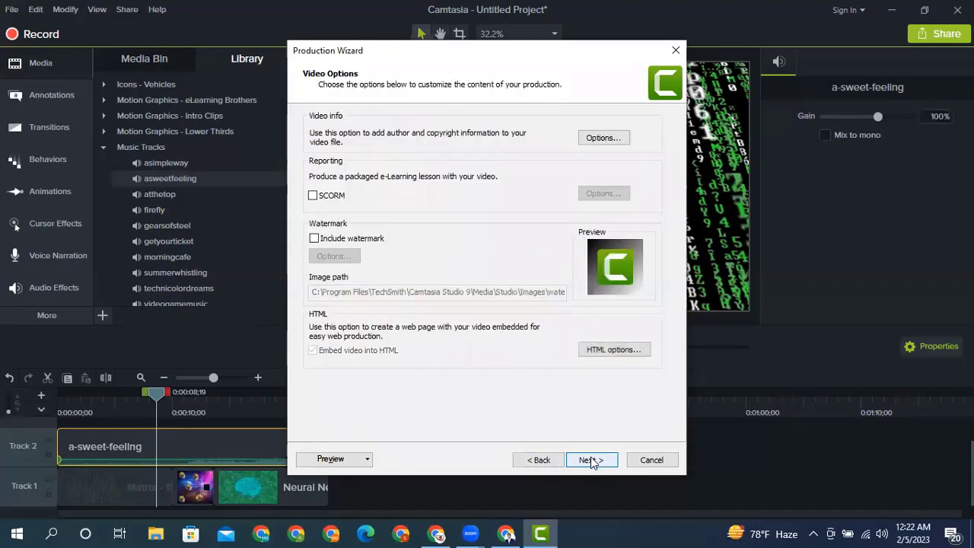
{"action": "left_click", "coordinate": [590, 460]}
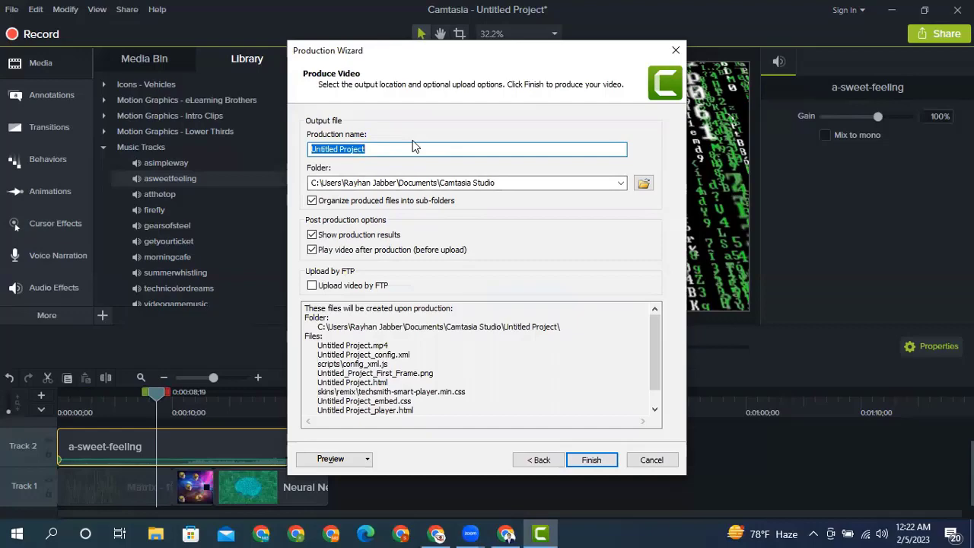
{"action": "left_click", "coordinate": [645, 461]}
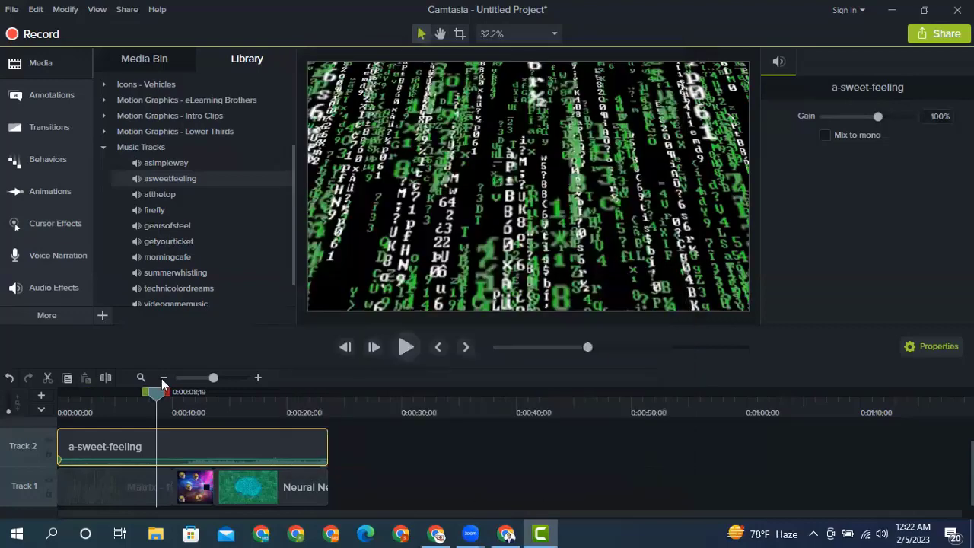
{"action": "scroll", "coordinate": [178, 227], "scroll_direction": "down", "scroll_amount": 1}
{"action": "scroll", "coordinate": [178, 226], "scroll_direction": "up", "scroll_amount": 3}
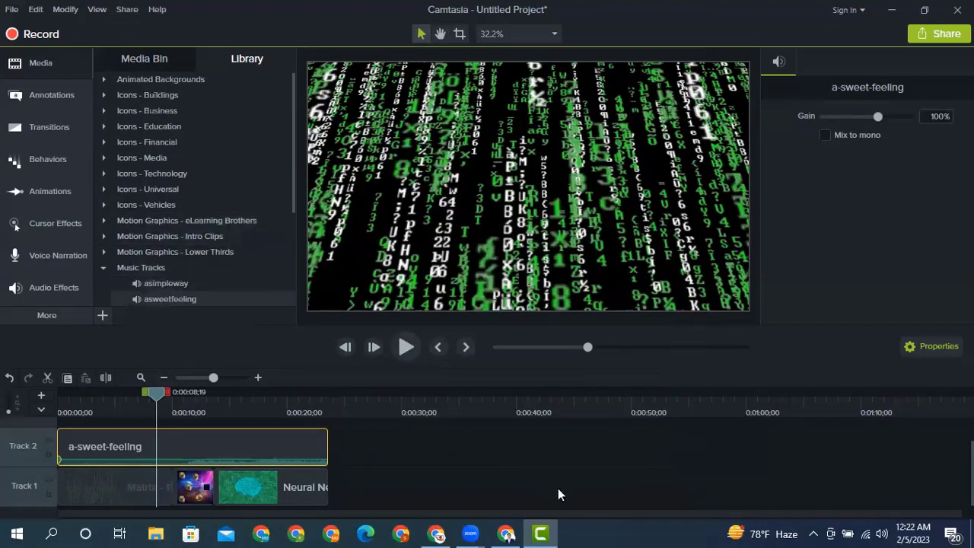